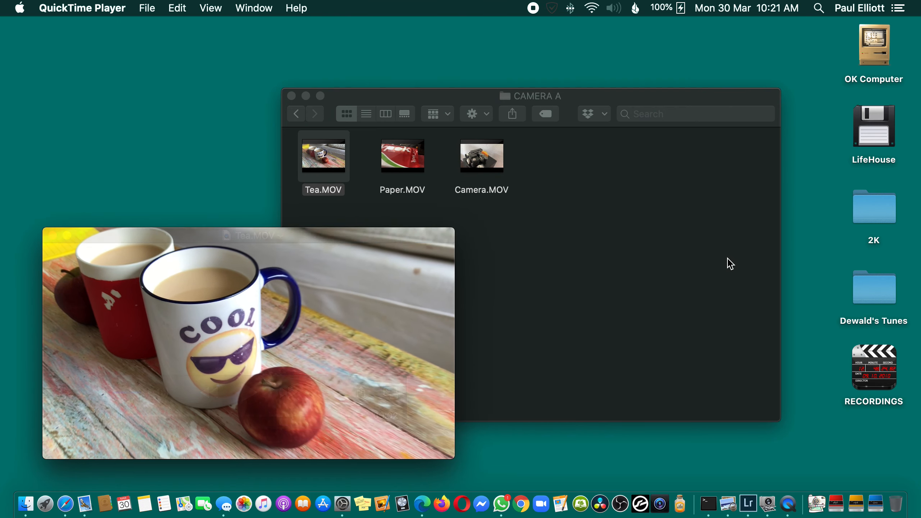
Step: Open Paper.MOV, shrink its player window, play the clip, and place the window in the lower-right area of the desktop
left_click(728, 263)
left_click(420, 178)
double_click(420, 178)
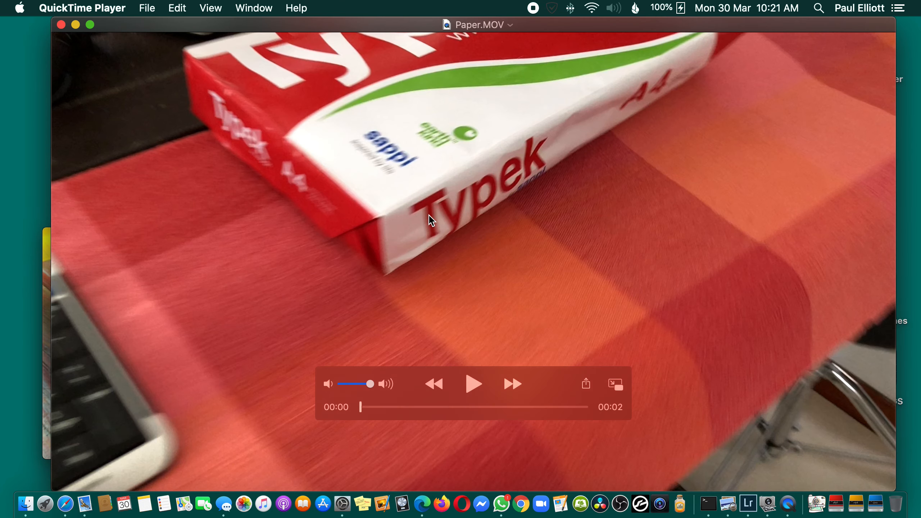
left_click_drag(894, 294, 352, 294)
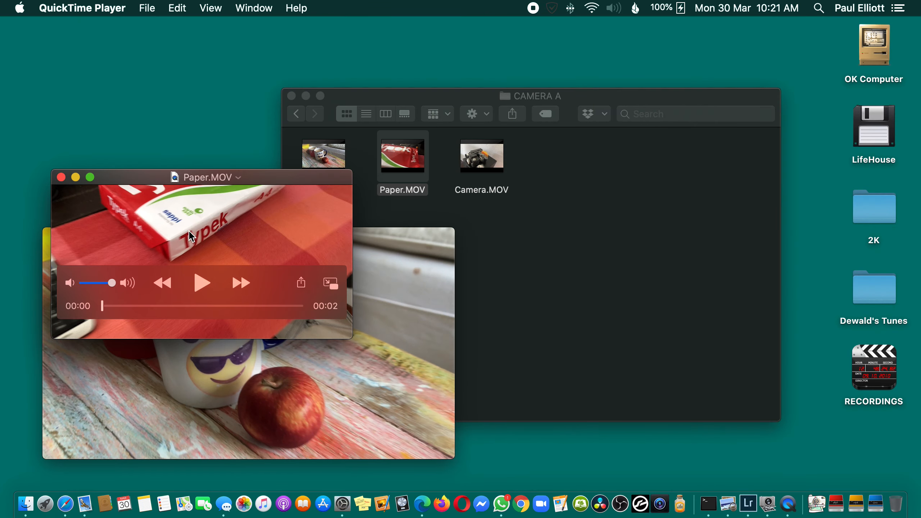
left_click_drag(240, 272, 665, 203)
key("space")
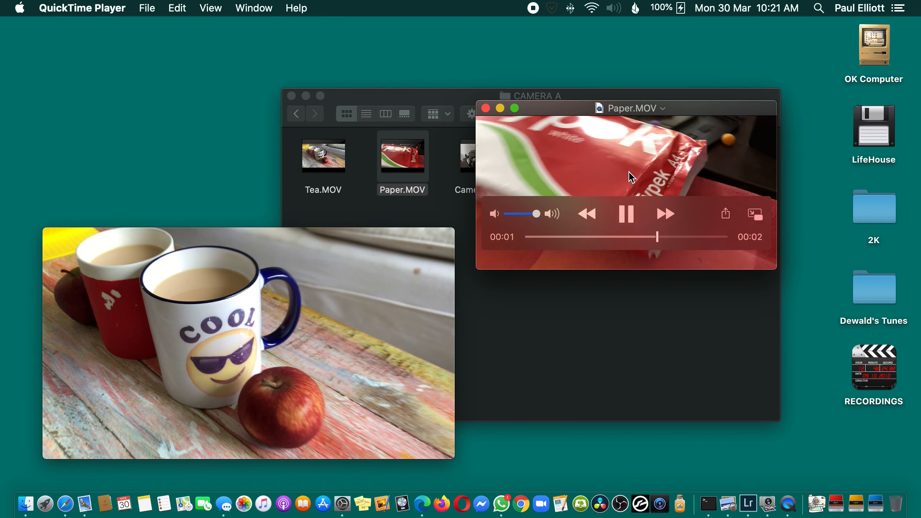
left_click_drag(632, 178, 737, 366)
Step: Open Camera.MOV from the CAMERA A folder, shrink its player window, move it above the Paper.MOV window, and play the clip
left_click(507, 175)
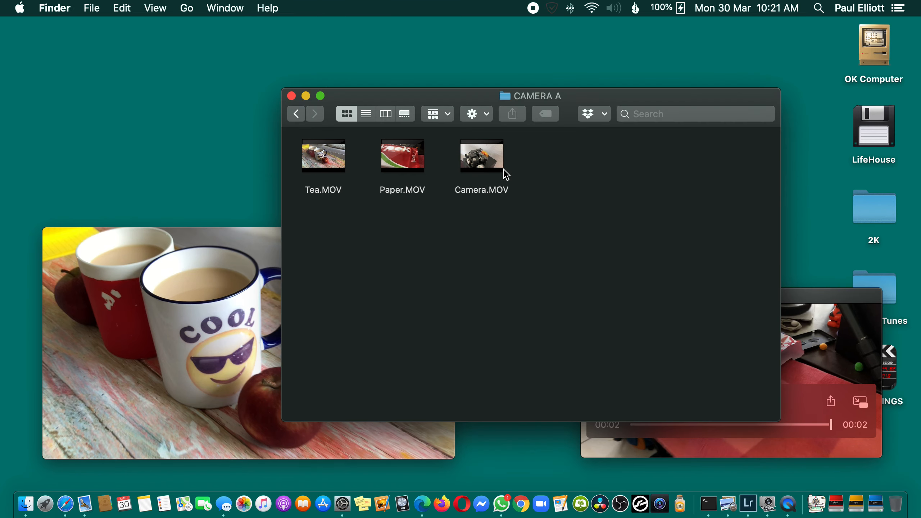
double_click(477, 196)
left_click_drag(911, 208, 418, 206)
left_click_drag(304, 193, 677, 94)
key("space")
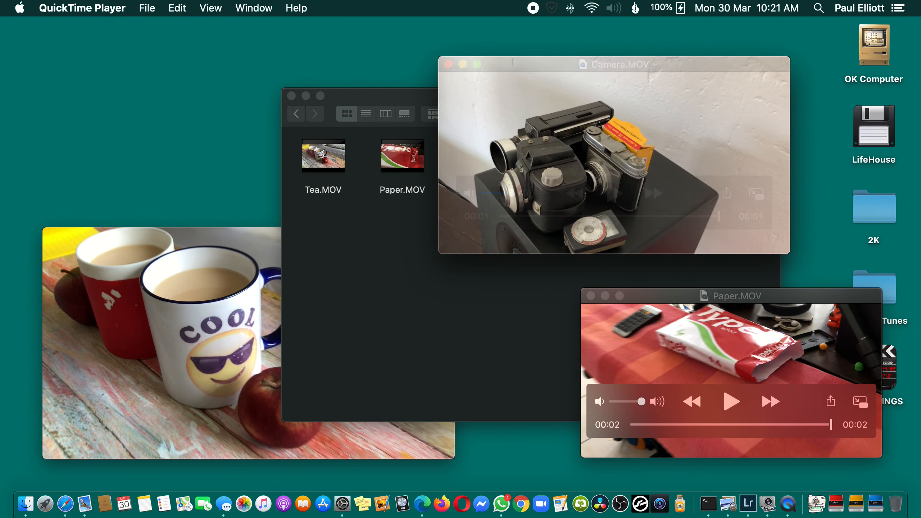
Step: Arrange the players so all three clips are visible, moving Camera.MOV further toward the upper-right corner and Tea.MOV slightly upward
left_click(181, 325)
left_click(745, 317)
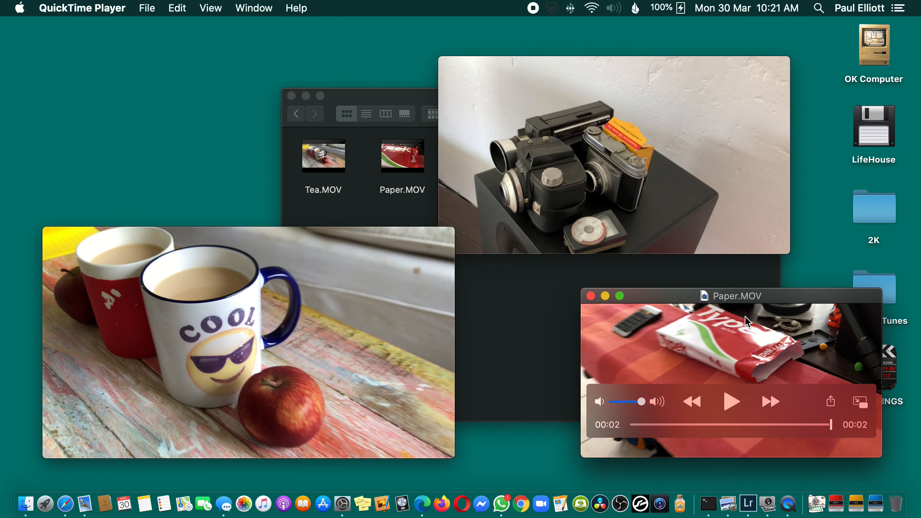
left_click_drag(653, 183, 683, 150)
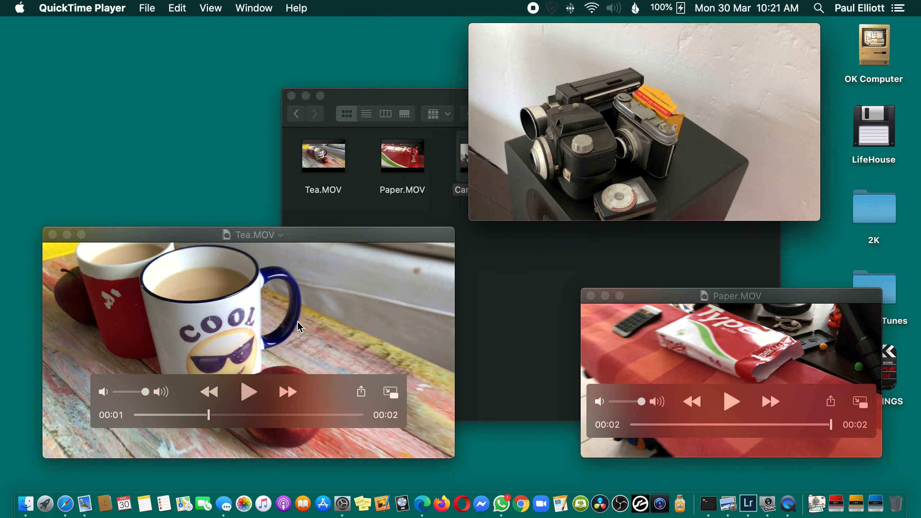
left_click_drag(308, 319, 315, 295)
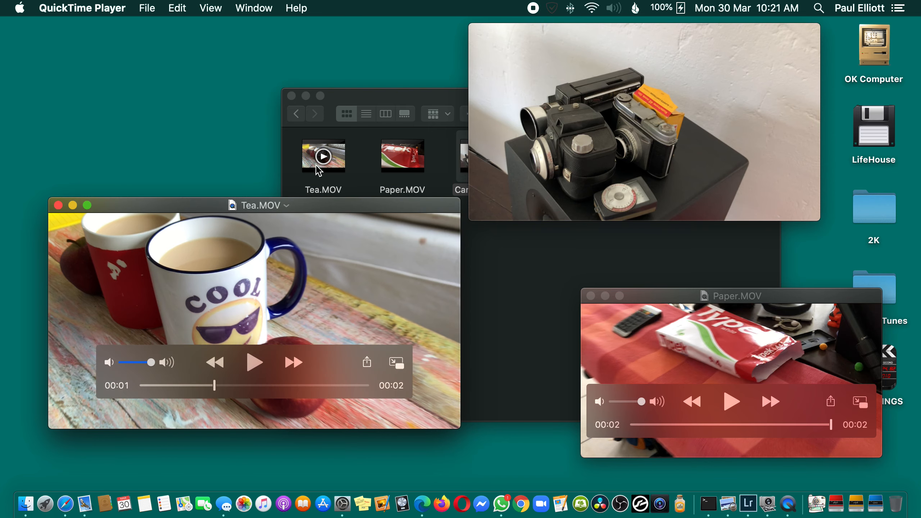
Step: Rename Tea.MOV in the CAMERA A folder as MASTER Tea.MOV and bring its player window to the front
left_click(339, 189)
key("Return")
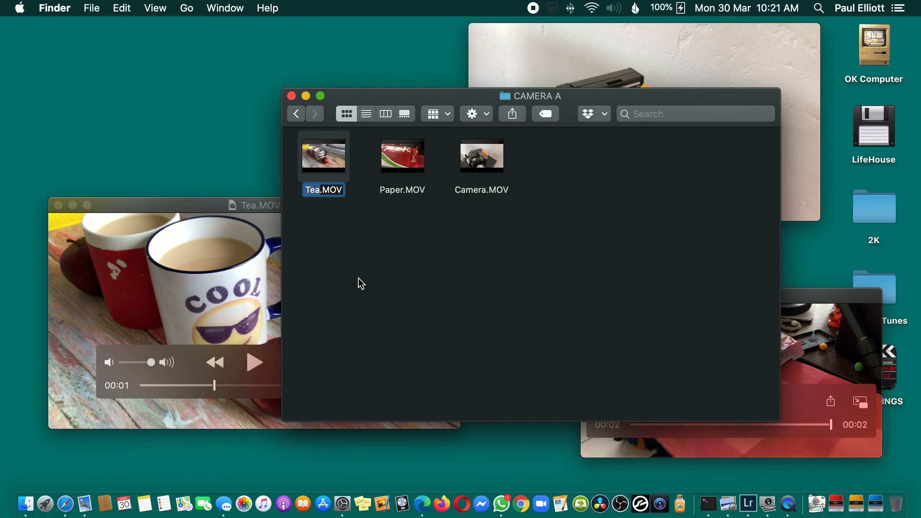
type("MASTER")
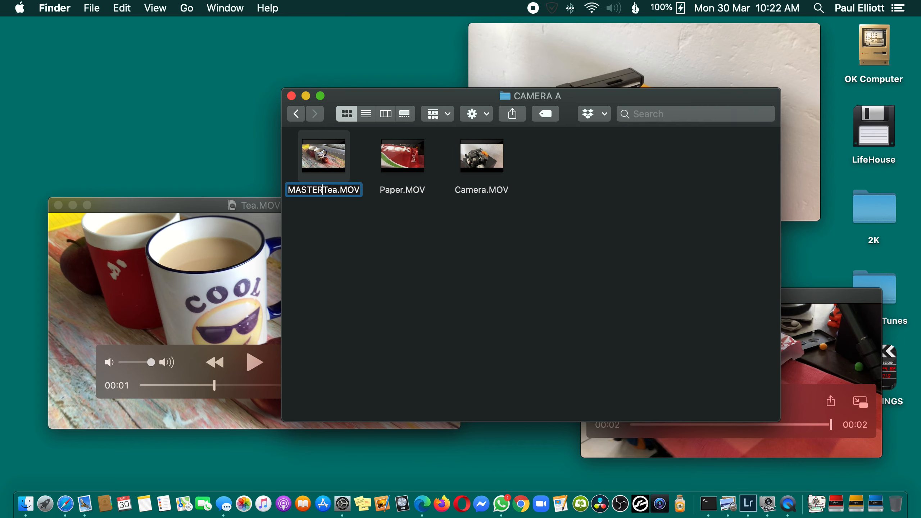
key("Return")
left_click(191, 266)
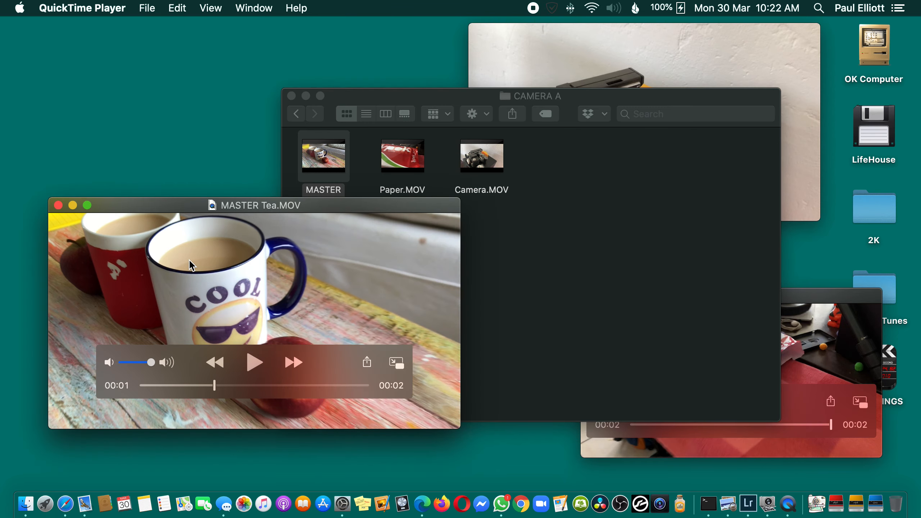
Step: Position the playhead at the middle of MASTER Tea.MOV, around 00:01, and split the clip there
left_click_drag(234, 262, 237, 270)
left_click_drag(218, 395, 261, 401)
key("super+t")
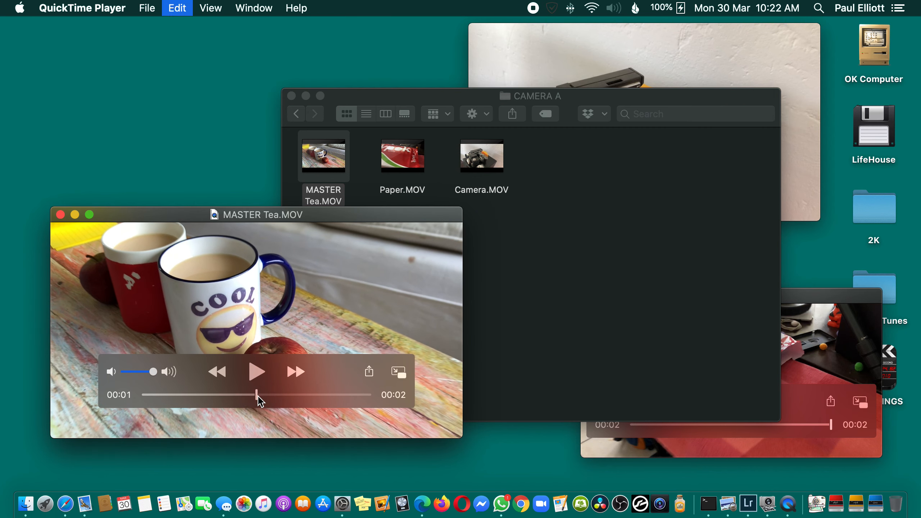
left_click(414, 401)
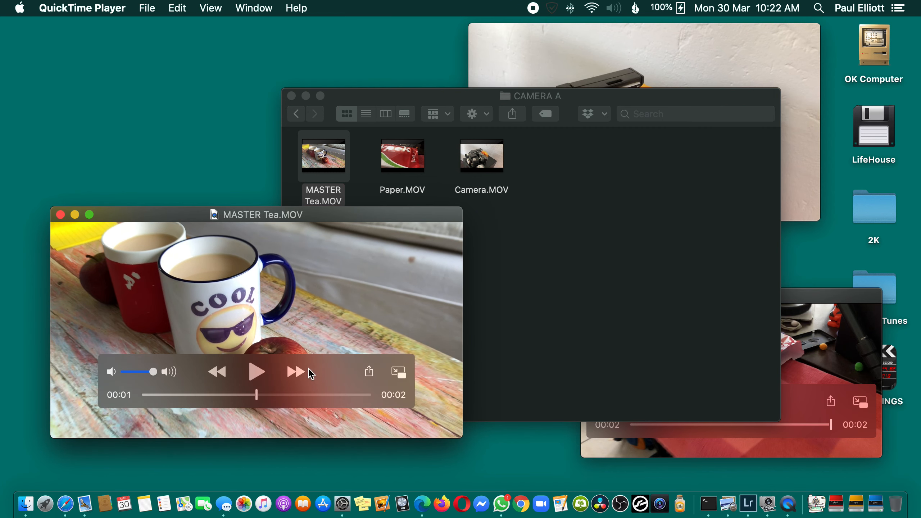
key("super+y")
Step: Select the two segments of the split tea clip in turn to check the cut, ending on the second one
left_click(191, 386)
left_click(301, 389)
left_click(174, 391)
left_click(338, 393)
left_click(195, 394)
left_click(332, 398)
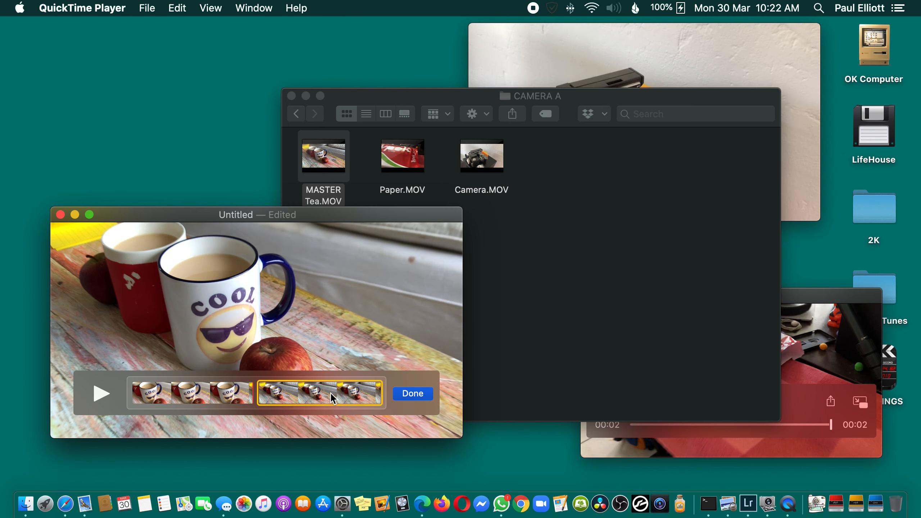
Step: Scrub through Paper.MOV to a frame near its start, split the clip there, and finish clip editing
left_click(803, 356)
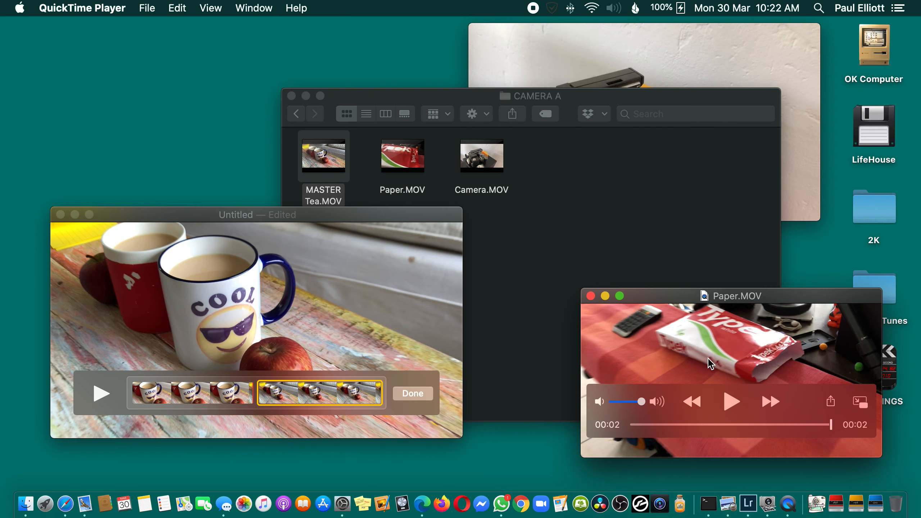
scroll(705, 358, "left", 10)
scroll(705, 358, "right", 5)
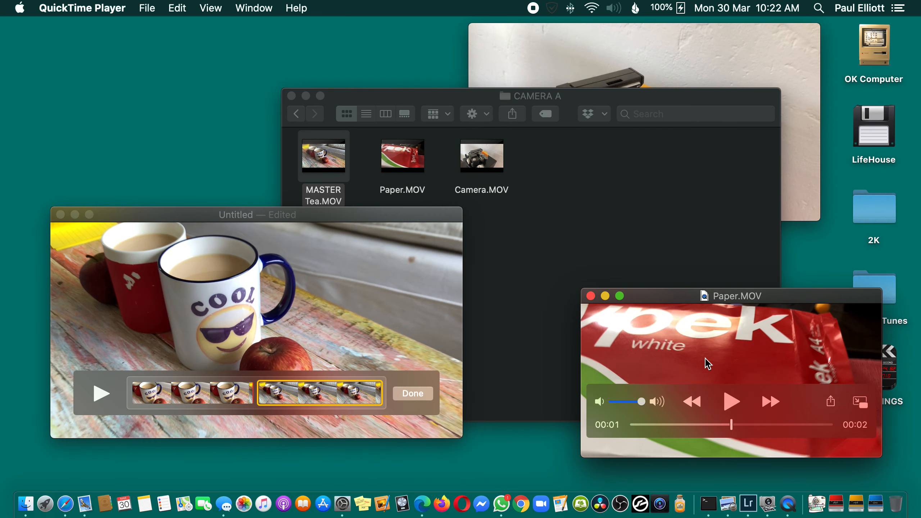
scroll(705, 358, "left", 3)
scroll(706, 358, "right", 1)
scroll(705, 357, "left", 1)
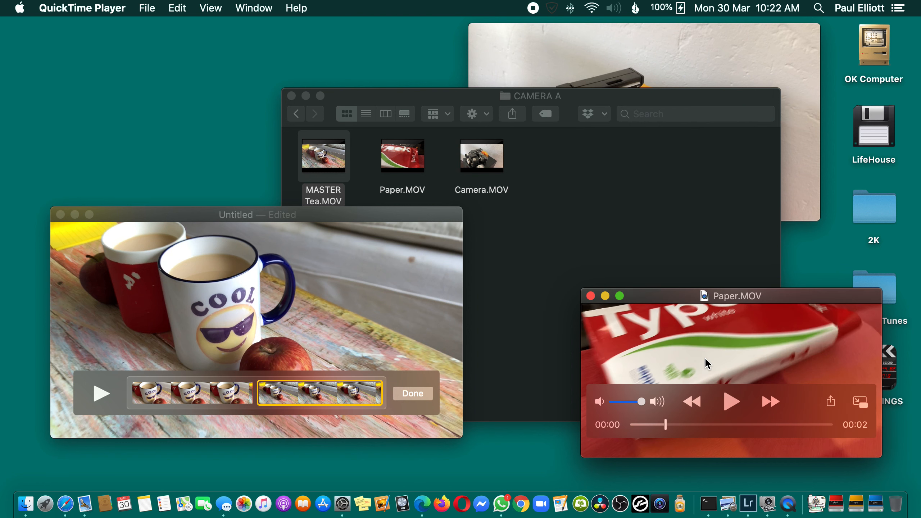
key("super+y")
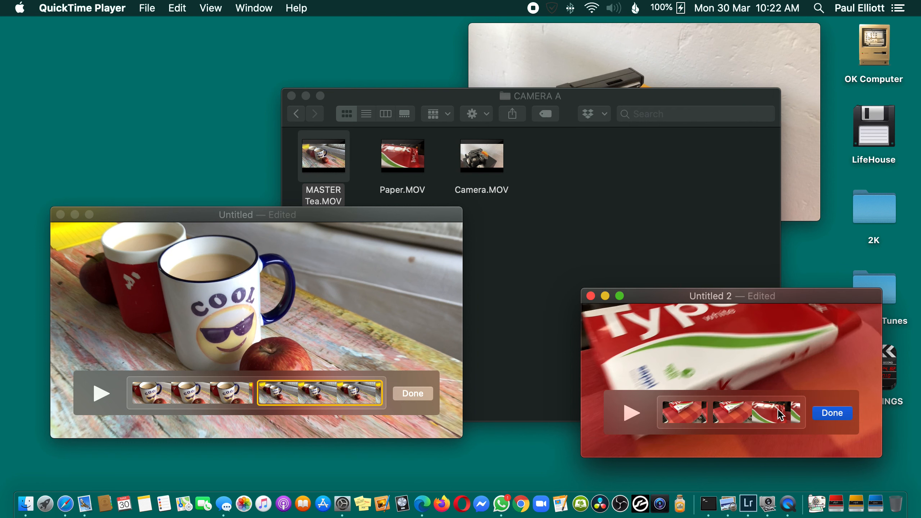
left_click(840, 417)
Step: Scrub the paper clip to a frame near its end, around 00:02, and split it a second time
scroll(742, 355, "left", 2)
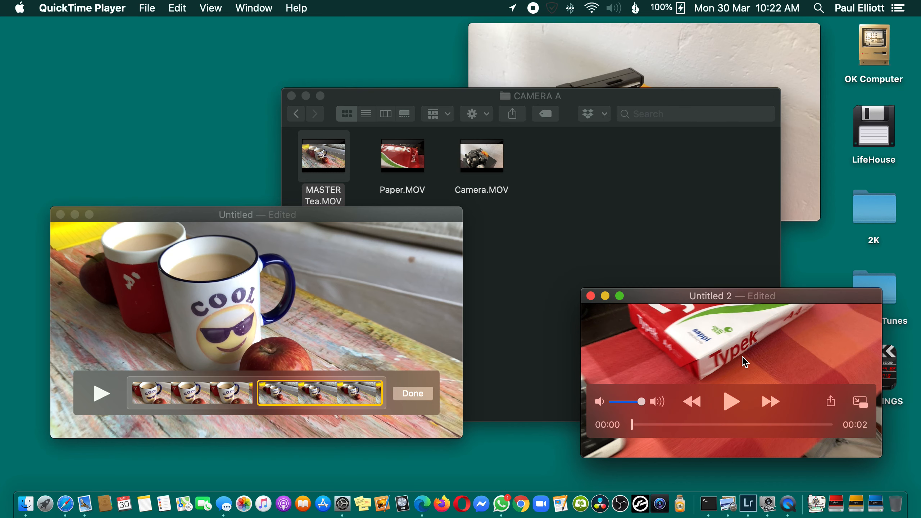
scroll(741, 356, "right", 4)
scroll(744, 361, "right", 3)
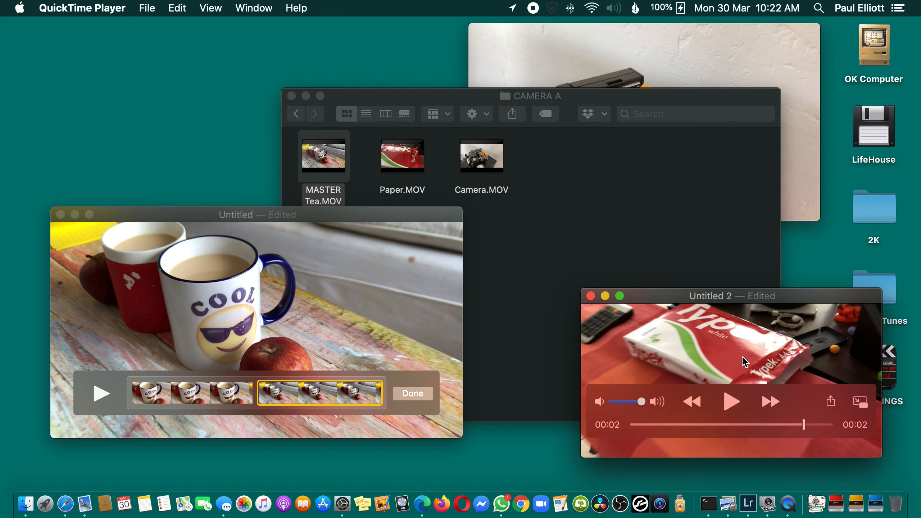
scroll(744, 361, "left", 3)
key("super+y")
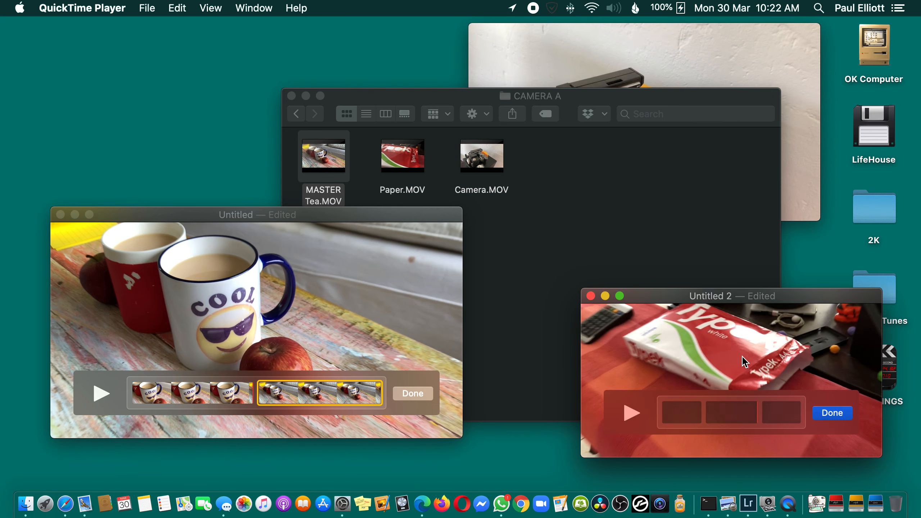
Step: Insert the middle paper segment between the two tea segments of the master clip and select the first tea segment
left_click(736, 407)
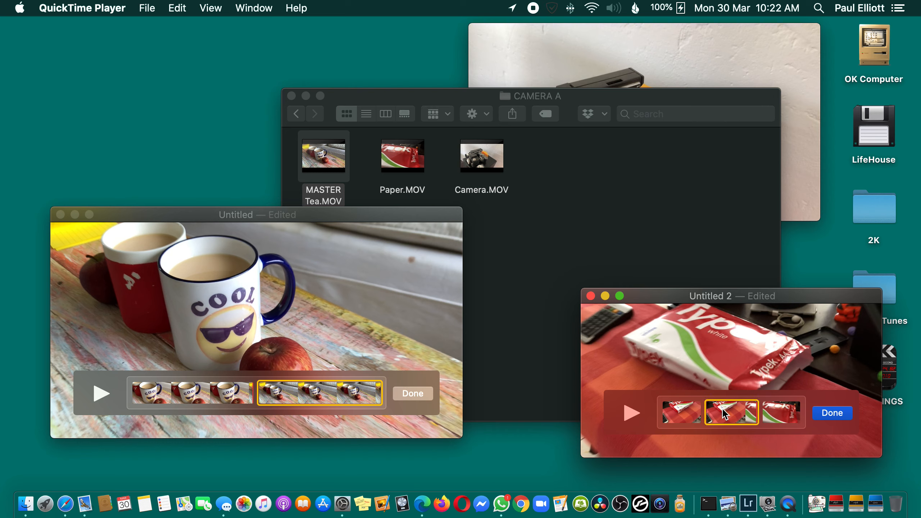
left_click_drag(727, 410, 251, 399)
left_click(195, 398)
left_click(230, 393)
left_click(163, 392)
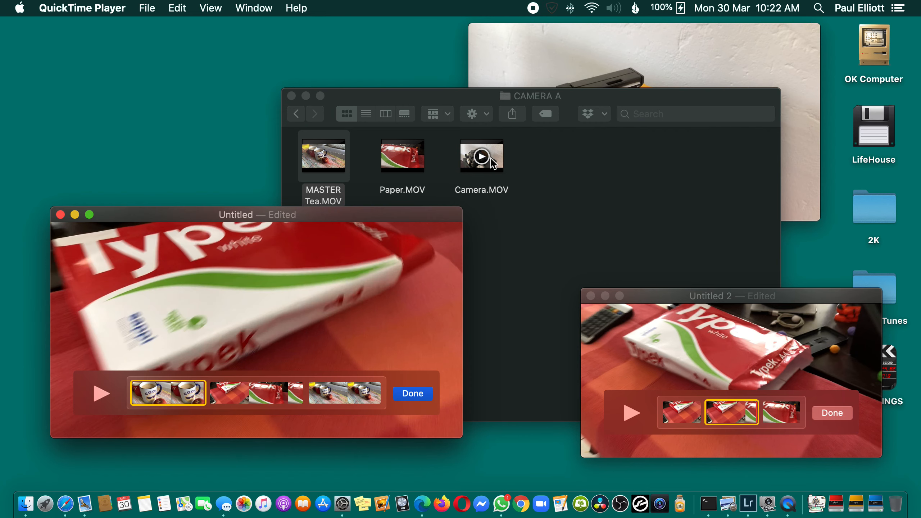
Step: Bring up Camera.MOV, scrub to a frame in its first part, split the clip there, and finish clip editing
double_click(500, 166)
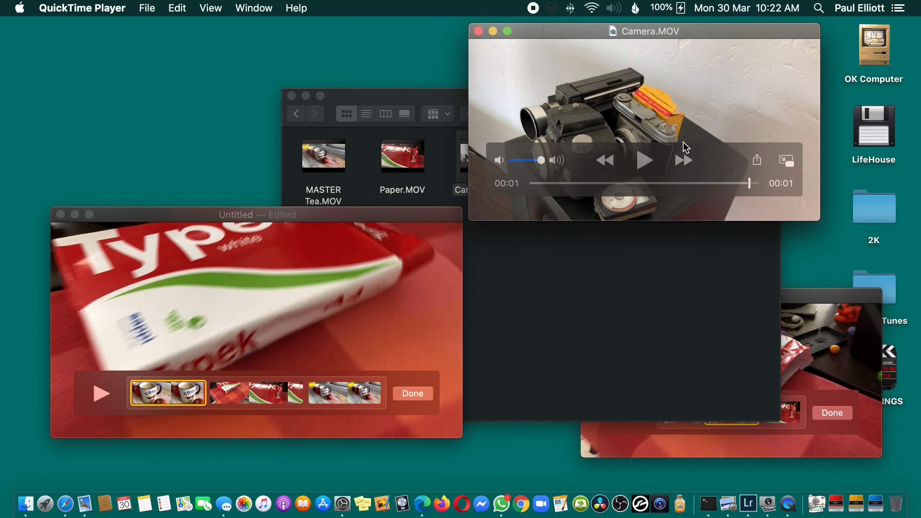
key("space")
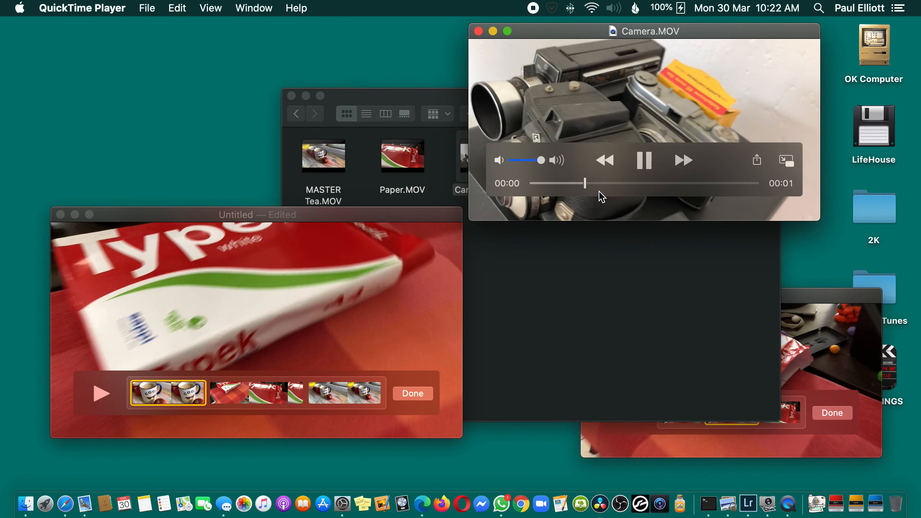
key("space")
scroll(554, 183, "left", 5)
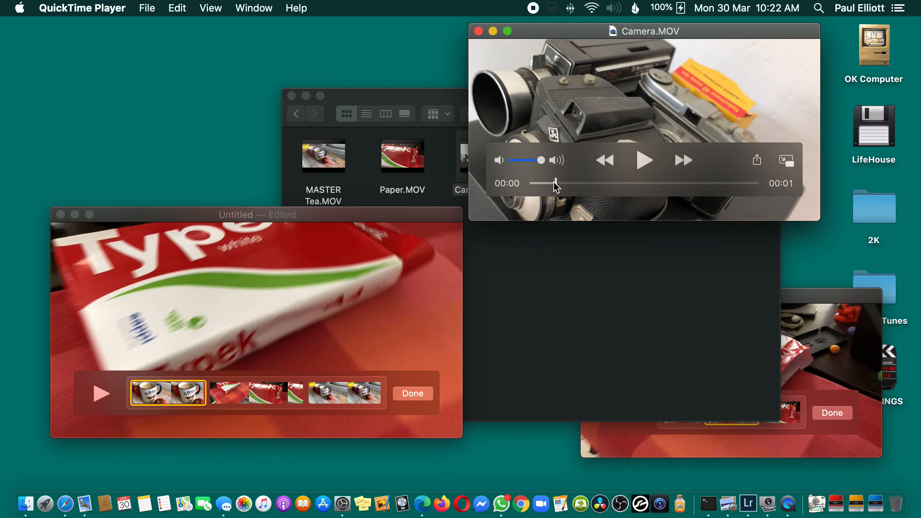
scroll(553, 183, "right", 2)
key("super+y")
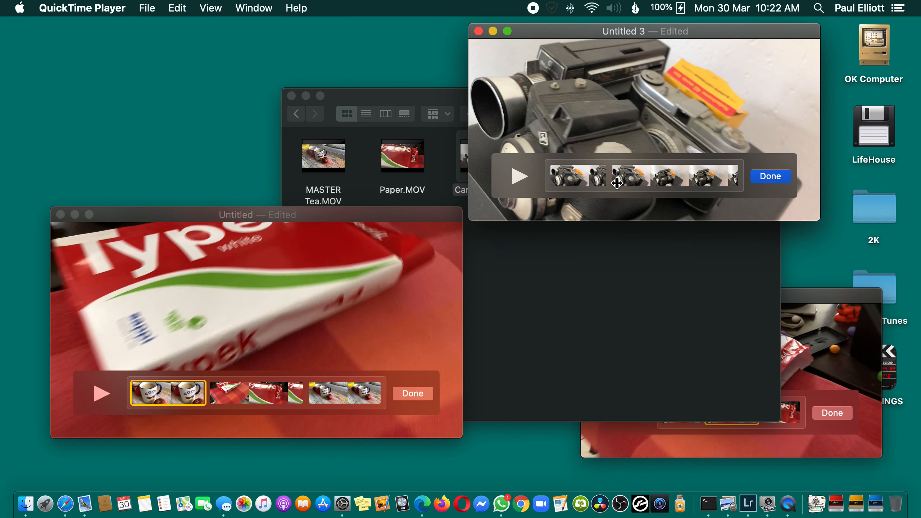
left_click(766, 183)
Step: Split the camera clip at three further points, around its middle, at about three quarters, and near its end, making five segments
scroll(641, 184, "right", 4)
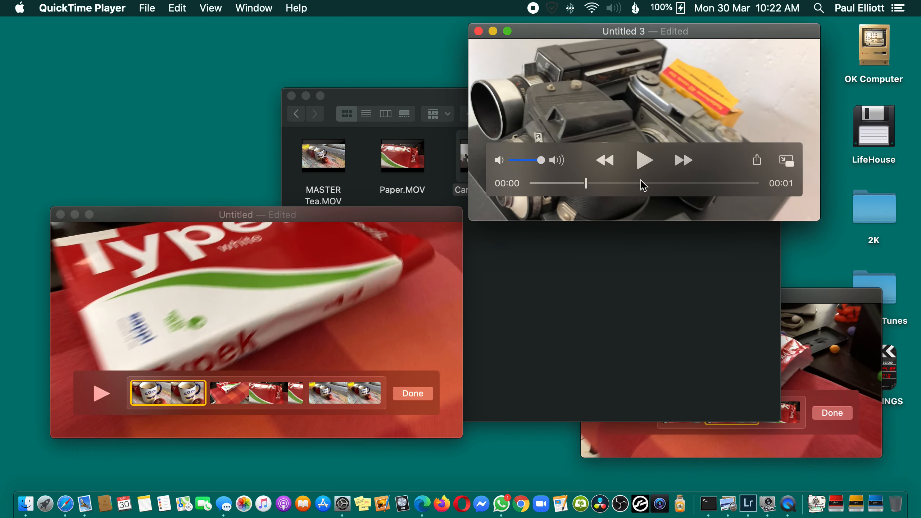
scroll(643, 183, "left", 2)
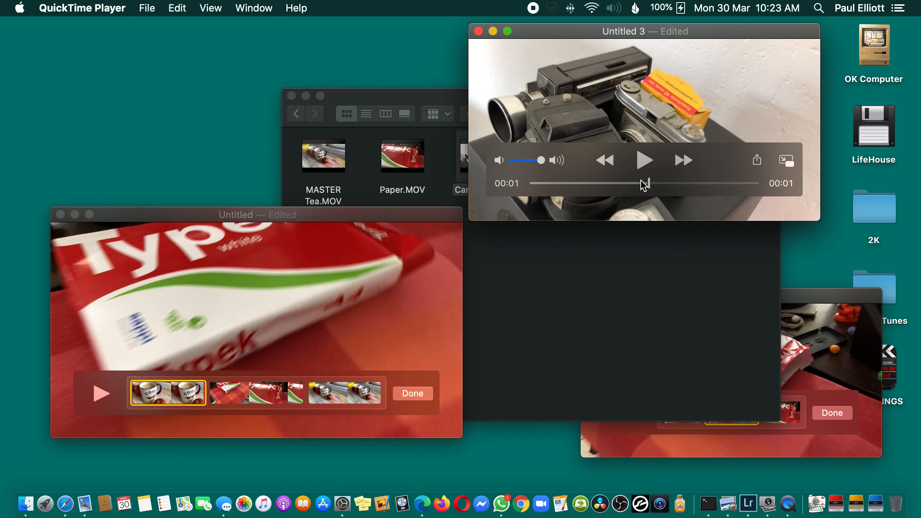
key("super+y")
left_click(780, 182)
scroll(669, 185, "right", 3)
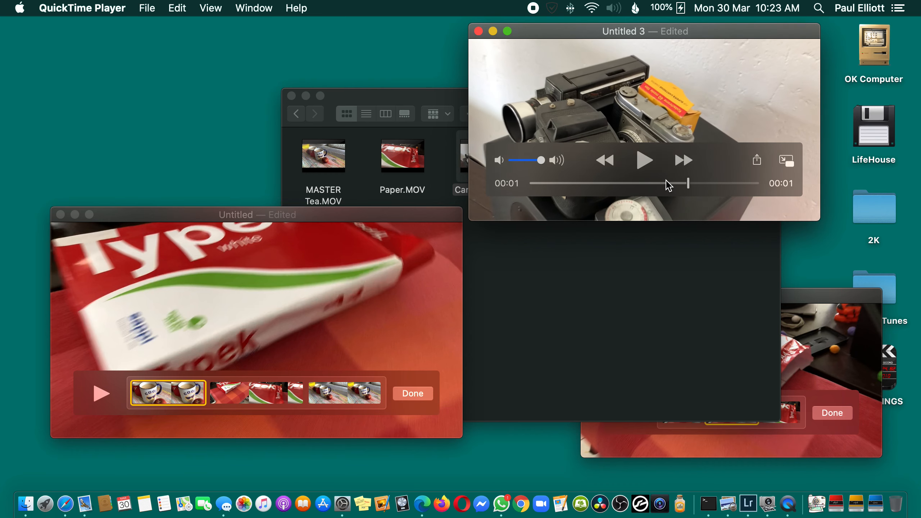
key("super+y")
left_click(769, 178)
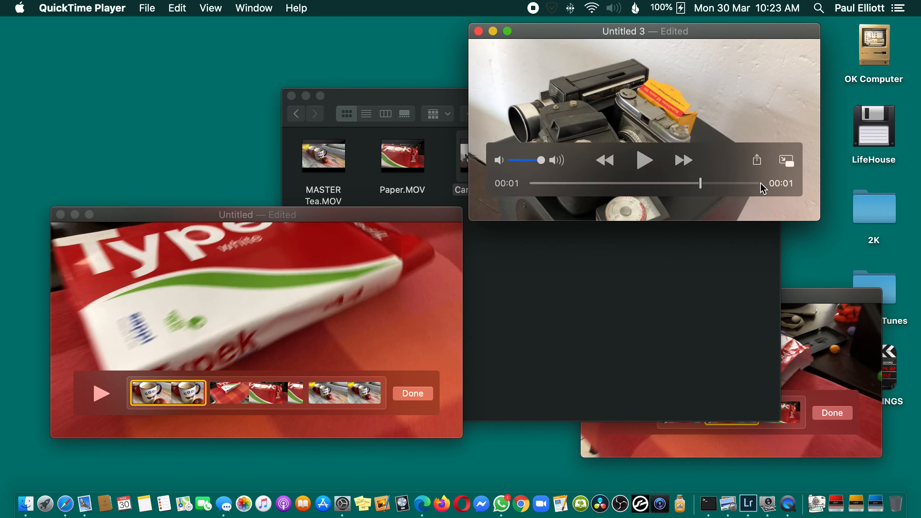
scroll(666, 186, "right", 3)
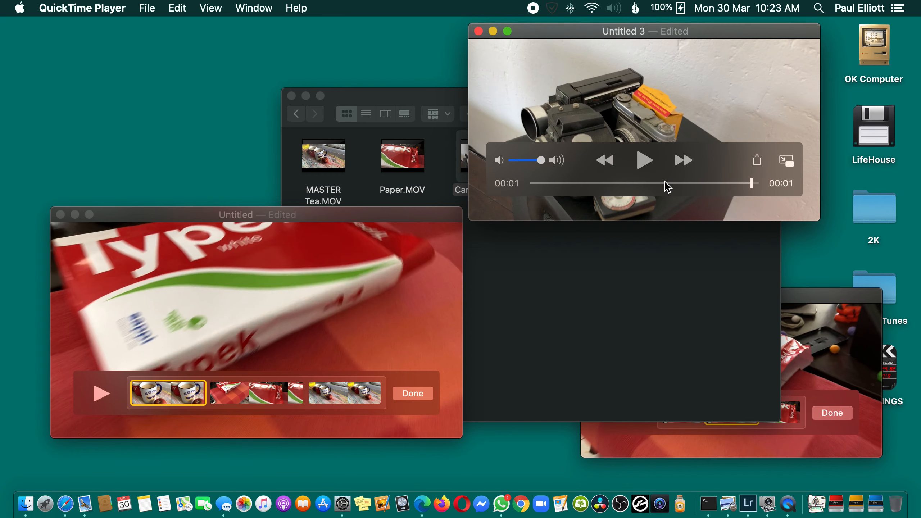
key("super+y")
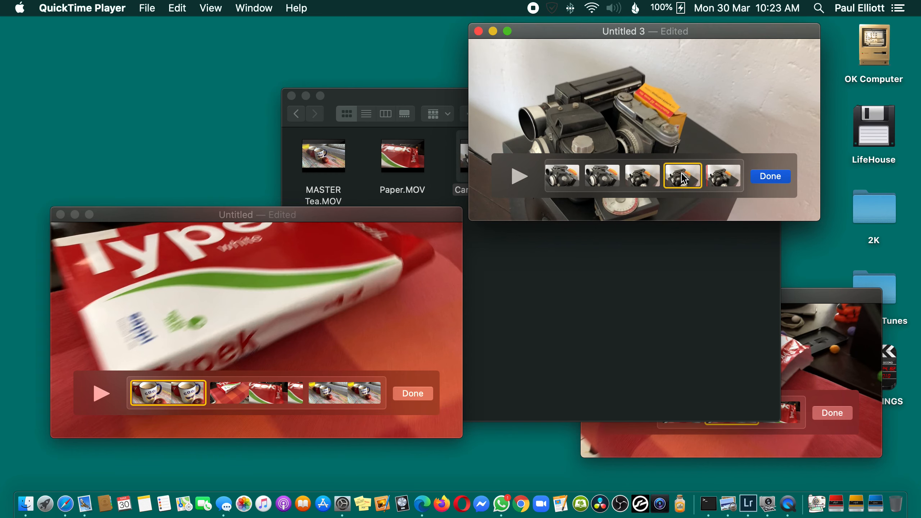
Step: Insert the second camera segment at the end of the master clip and select the fourth camera segment
left_click(607, 180)
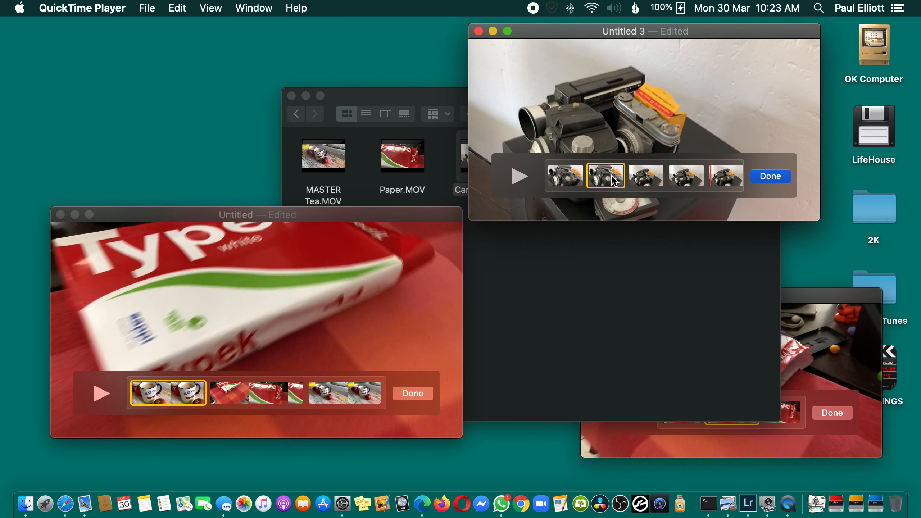
left_click_drag(613, 181, 196, 417)
left_click(677, 186)
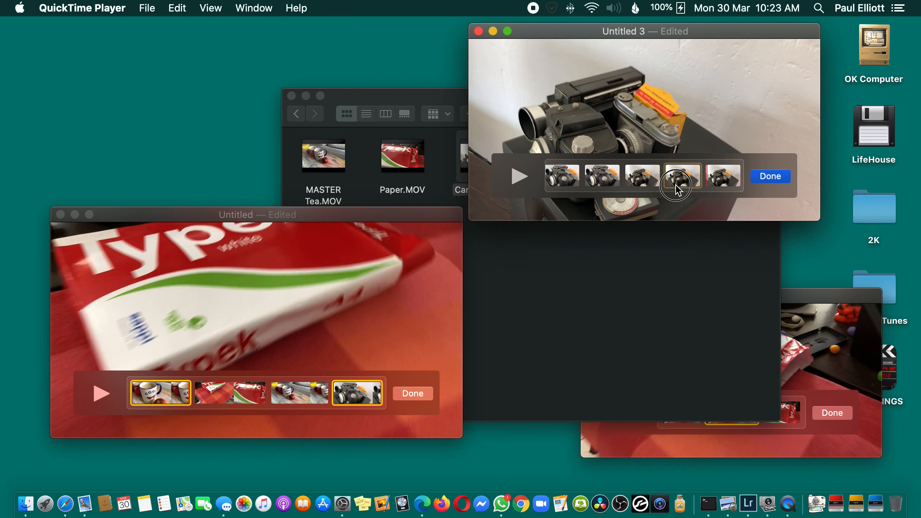
Step: Add the fourth camera segment to the end of the master clip and move the earlier camera segment to its start
left_click_drag(677, 187, 339, 300)
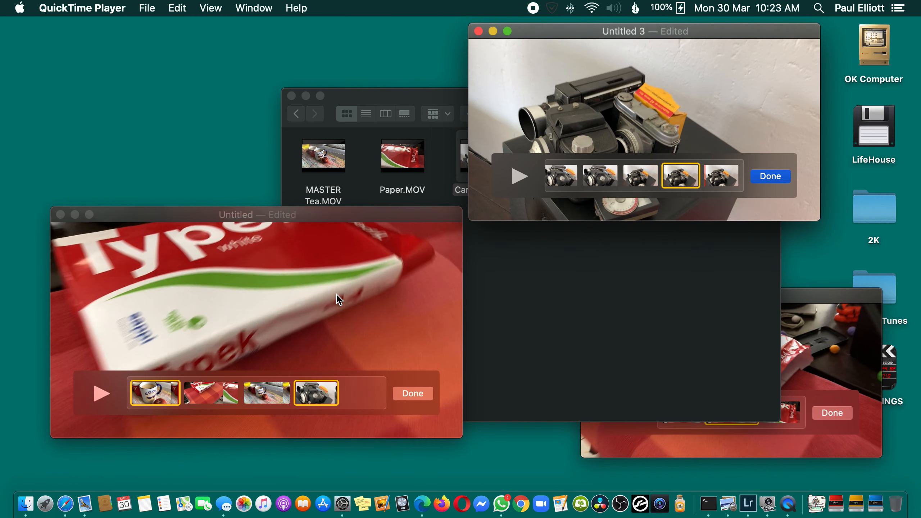
left_click_drag(263, 294, 466, 239)
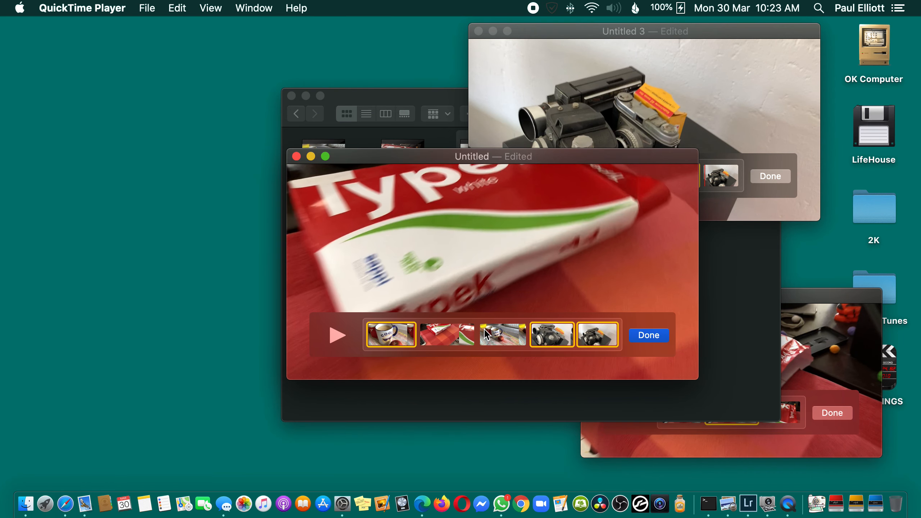
left_click(486, 334)
left_click(447, 334)
left_click(552, 336)
left_click_drag(549, 339, 389, 335)
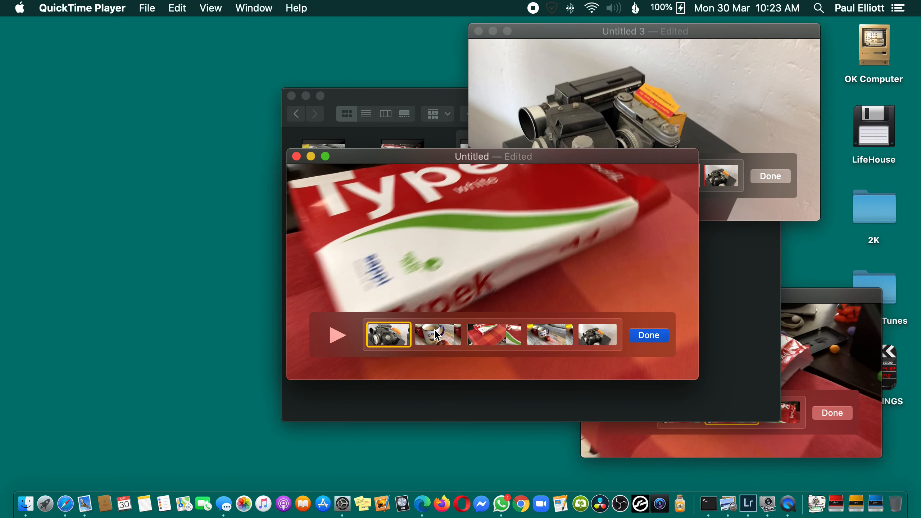
Step: Finish clip editing of the rearranged master clip and play the combined video
left_click(436, 336)
left_click(509, 335)
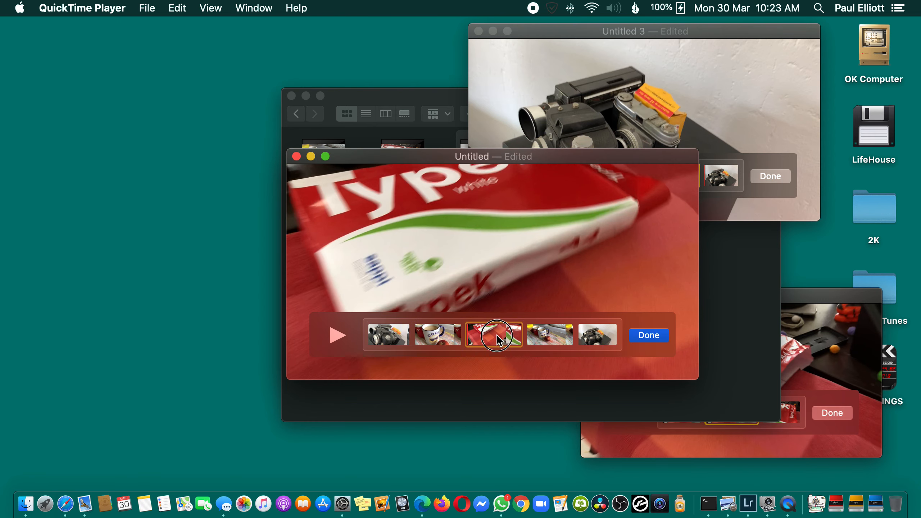
left_click(555, 336)
left_click(598, 339)
left_click(651, 336)
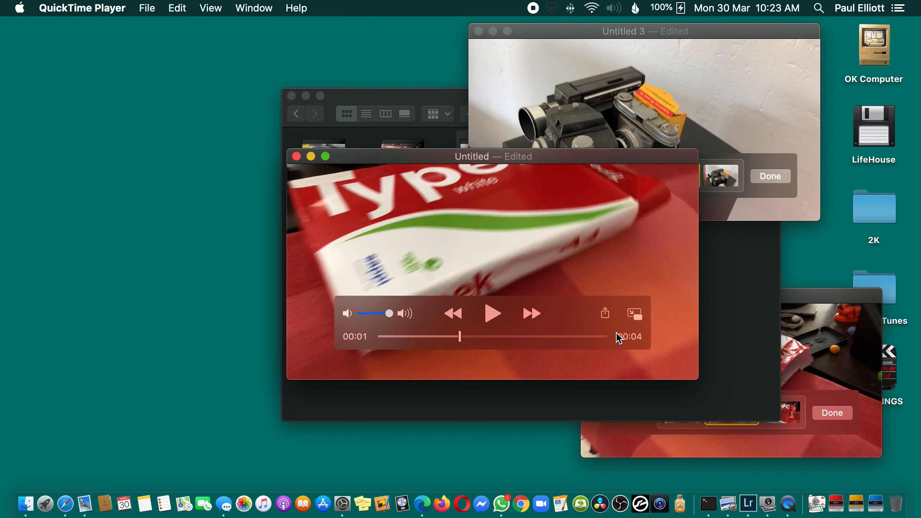
key("space")
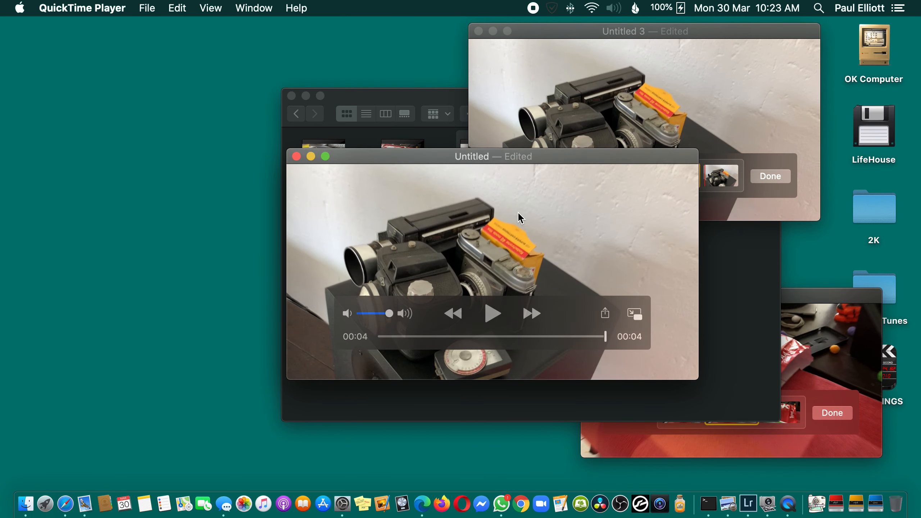
Step: Close the combined master clip and save it to the desktop as WOWSER
left_click_drag(464, 250, 254, 253)
left_click(704, 118)
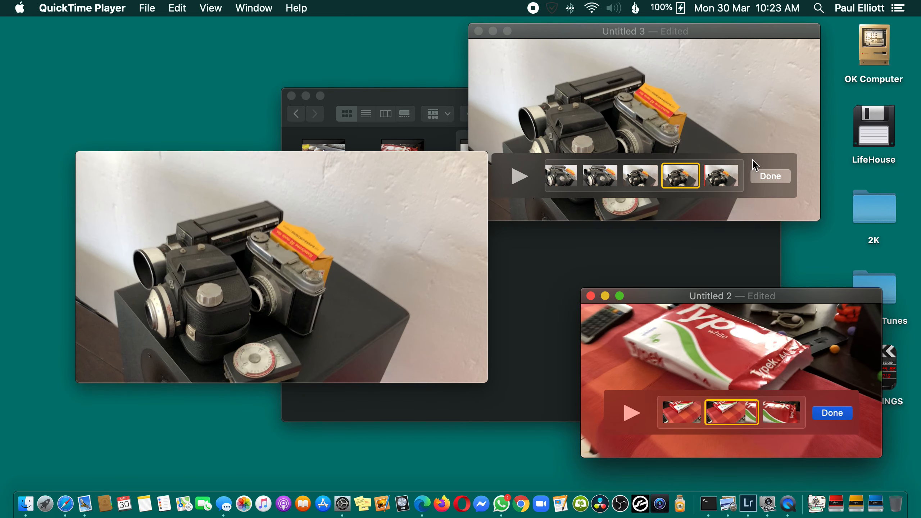
left_click(720, 331)
left_click_drag(347, 266, 418, 268)
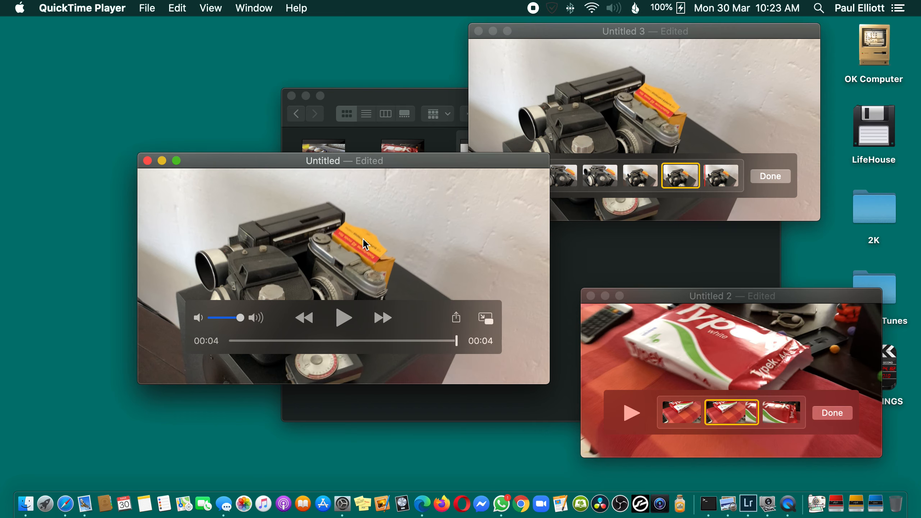
key("super+q")
left_click(485, 197)
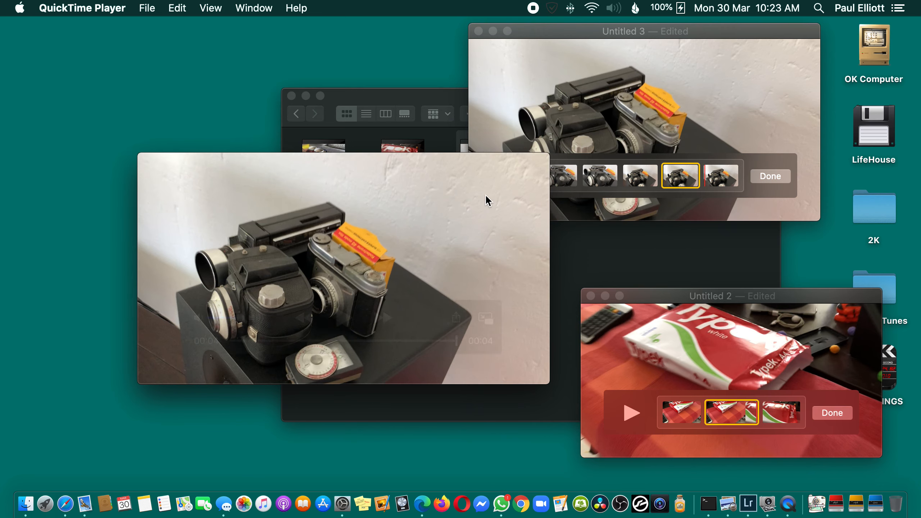
key("super+w")
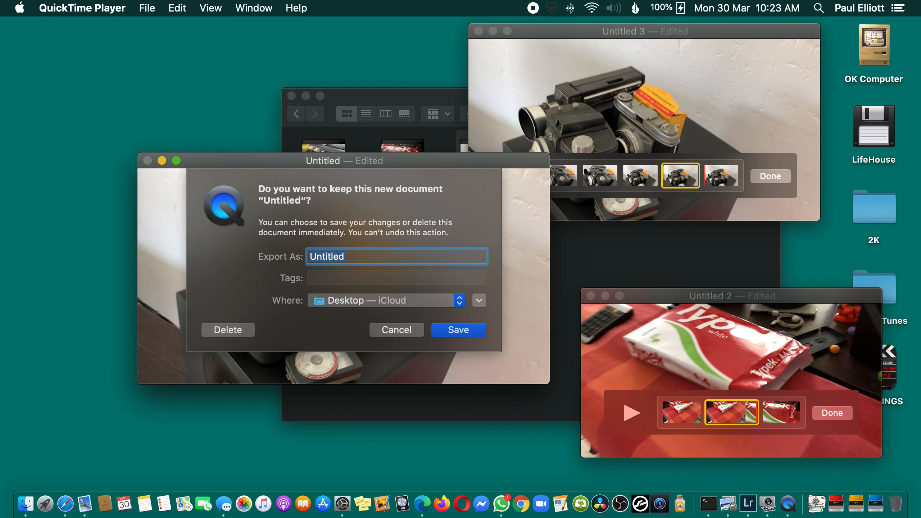
key("Return")
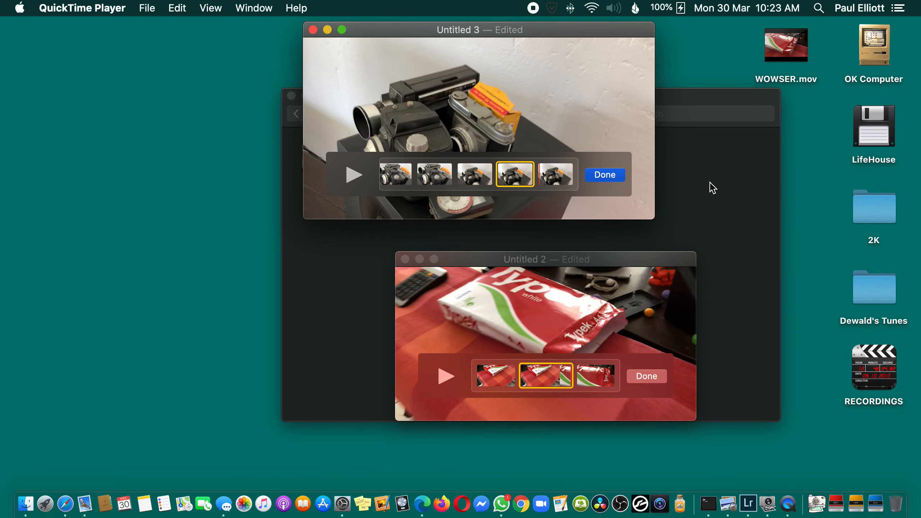
Step: Clear the desktop by hiding the remaining clip windows and closing the CAMERA A folder window
left_click(710, 182)
left_click(729, 76)
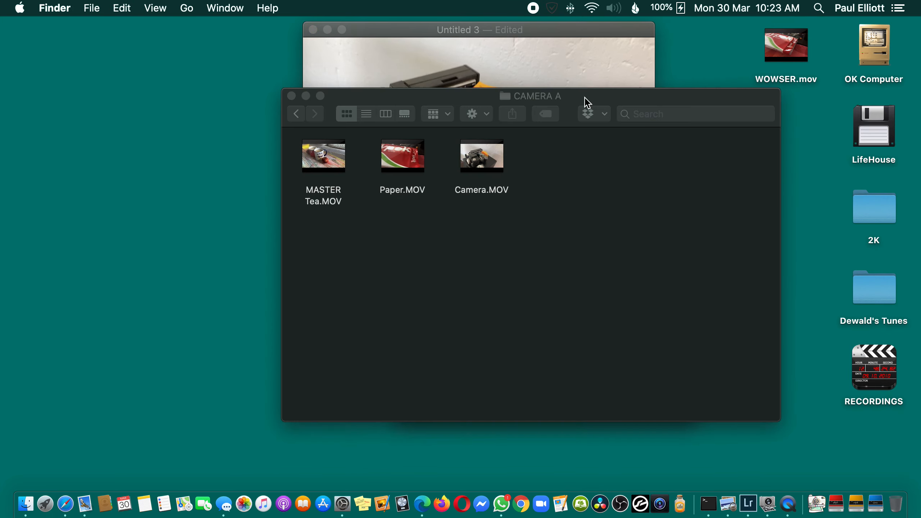
left_click(545, 62)
left_click(730, 78, "alt")
left_click(585, 217)
key("super+w")
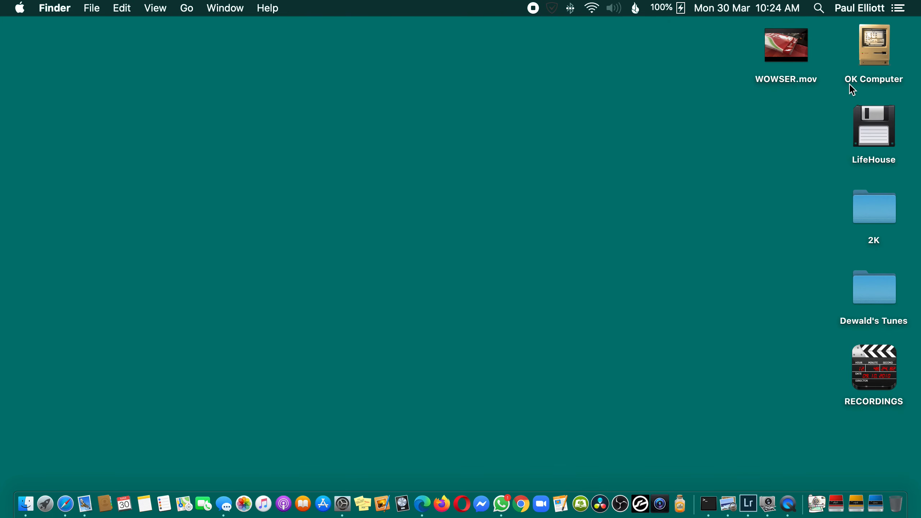
Step: Move WOWSER.mov to an empty area of the desktop and open it for playback
left_click_drag(801, 57, 351, 217)
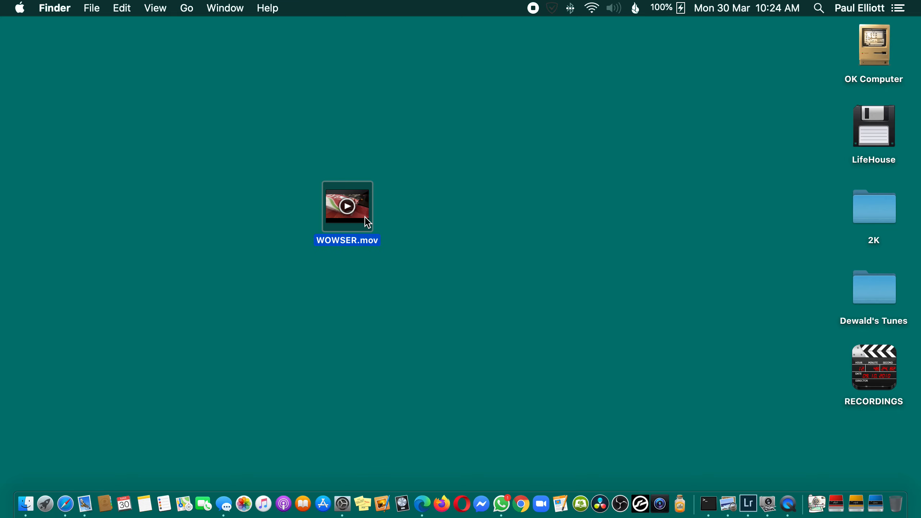
double_click(366, 219)
left_click_drag(481, 25, 415, 26)
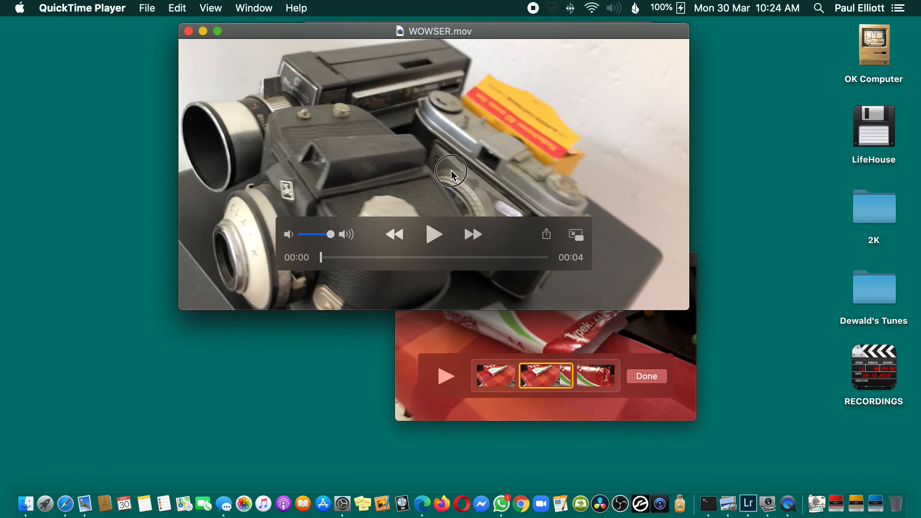
Step: Cancel quitting the player and clear the WOWSER and untitled clip windows from the screen
key("super+q")
left_click(497, 198)
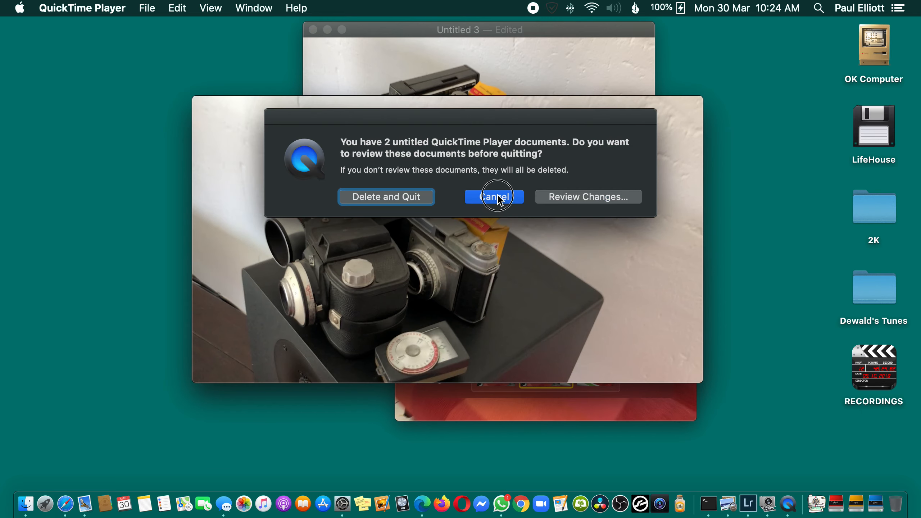
left_click(482, 68)
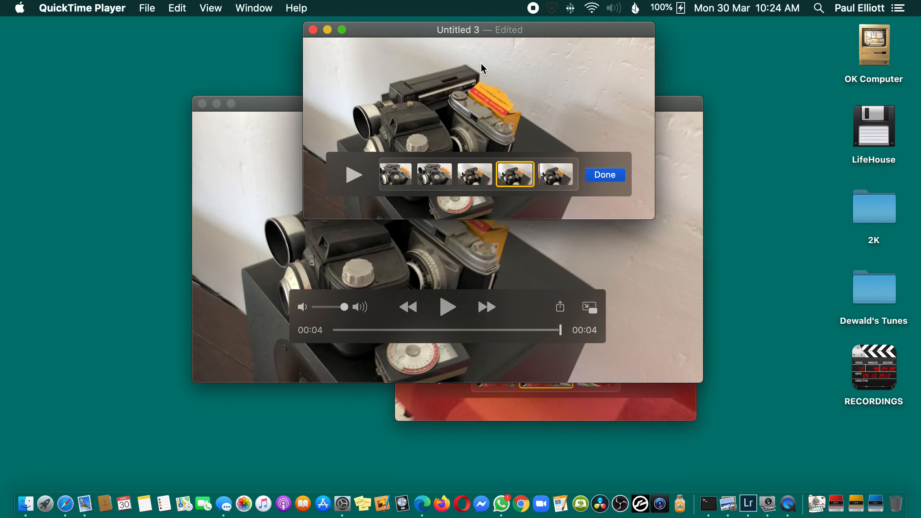
left_click(496, 258)
left_click_drag(570, 155, 464, 196)
left_click_drag(607, 93, 601, 103)
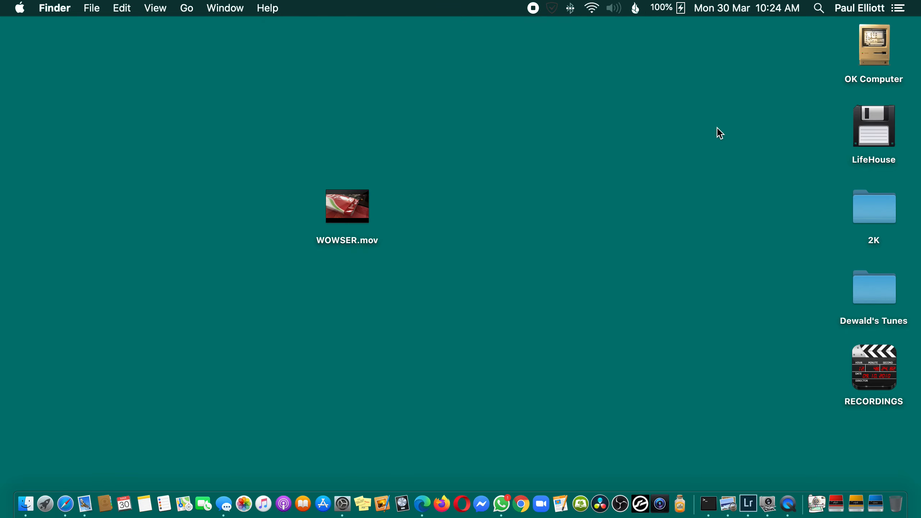
Step: Move WOWSER.mov nearer the other desktop icons and encode it with the HEVC 1080p setting
left_click_drag(343, 205, 694, 126)
left_click(713, 179)
right_click(716, 134)
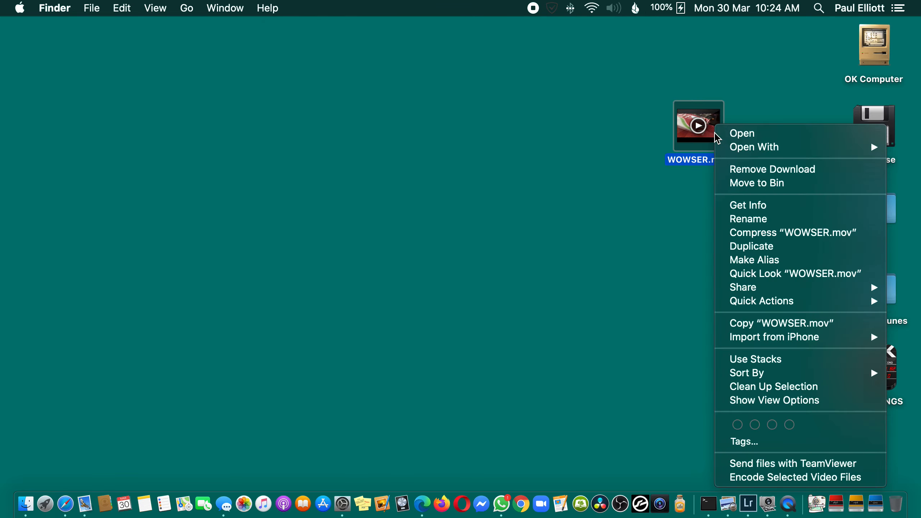
left_click(760, 477)
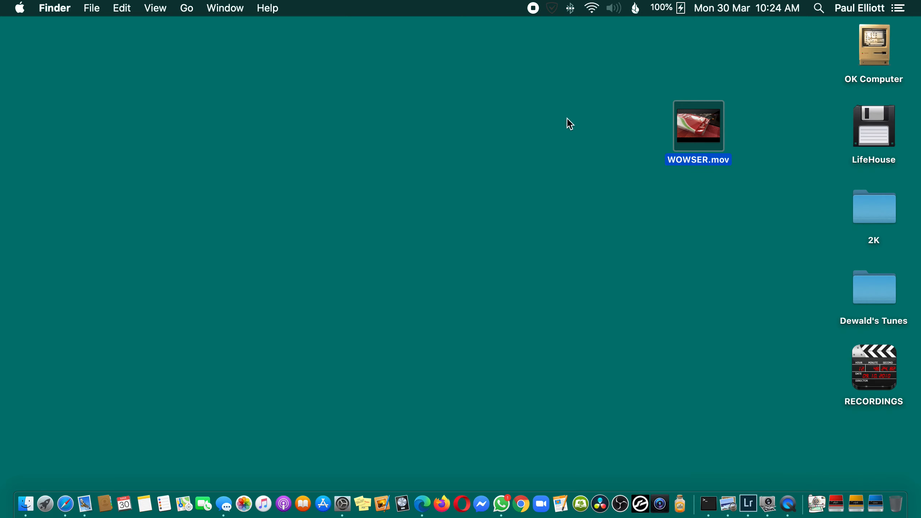
left_click(439, 154)
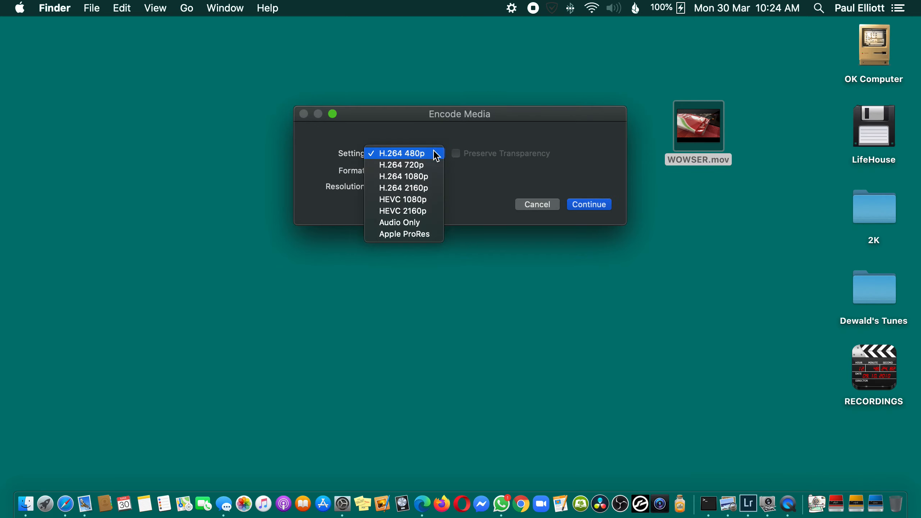
left_click(420, 204)
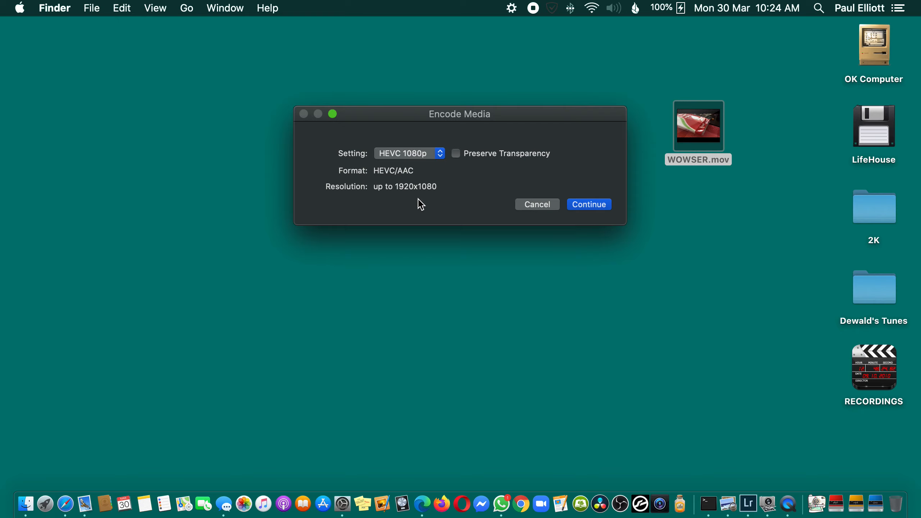
left_click(592, 205)
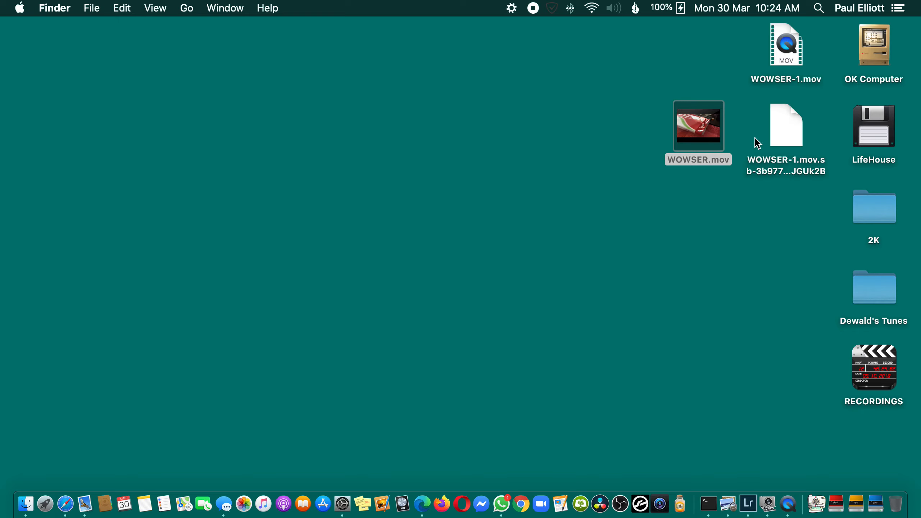
Step: Place the encoded WOWSER-1.mov beside the source video and rename WOWSER.mov as ORIGINAL
left_click(514, 11)
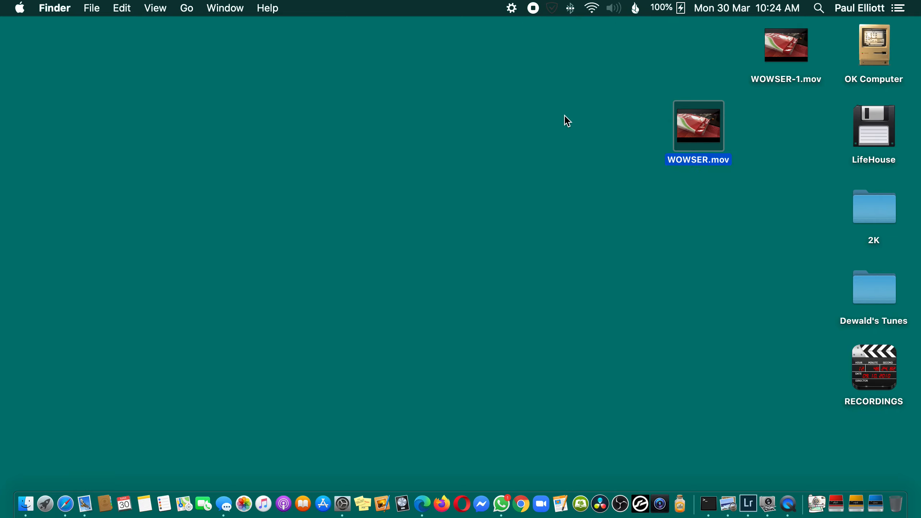
left_click(731, 124)
left_click_drag(788, 71, 524, 151)
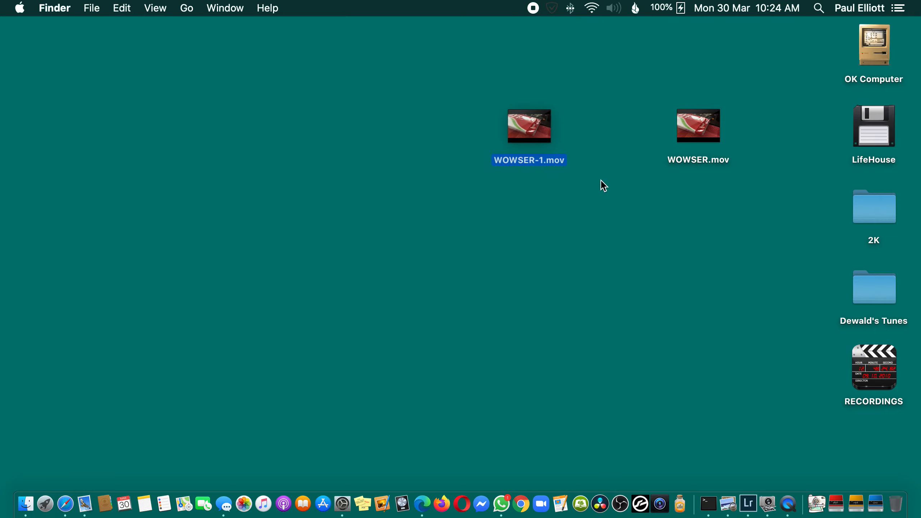
left_click(706, 165)
key("Return")
type("ORIGINAL")
key("Return")
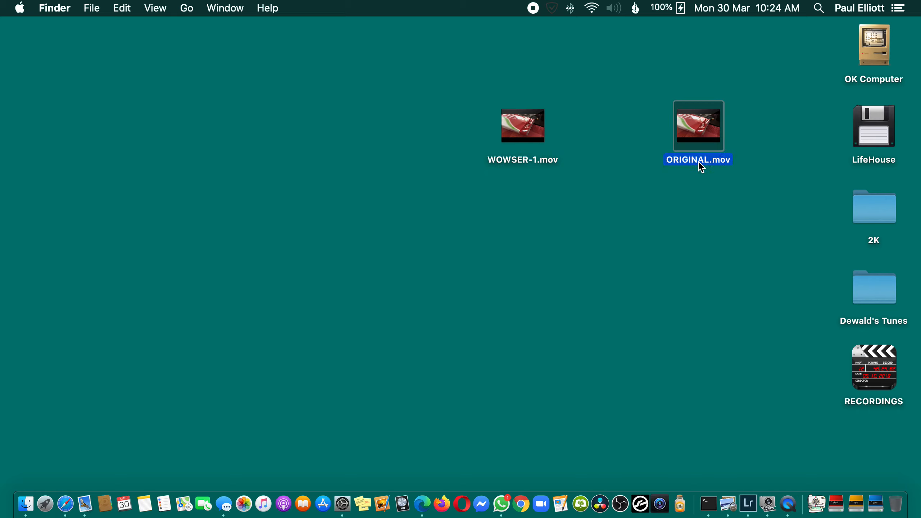
Step: Rename the encoded WOWSER-1.mov as HEVC
left_click(512, 160)
key("Return")
key("BackSpace")
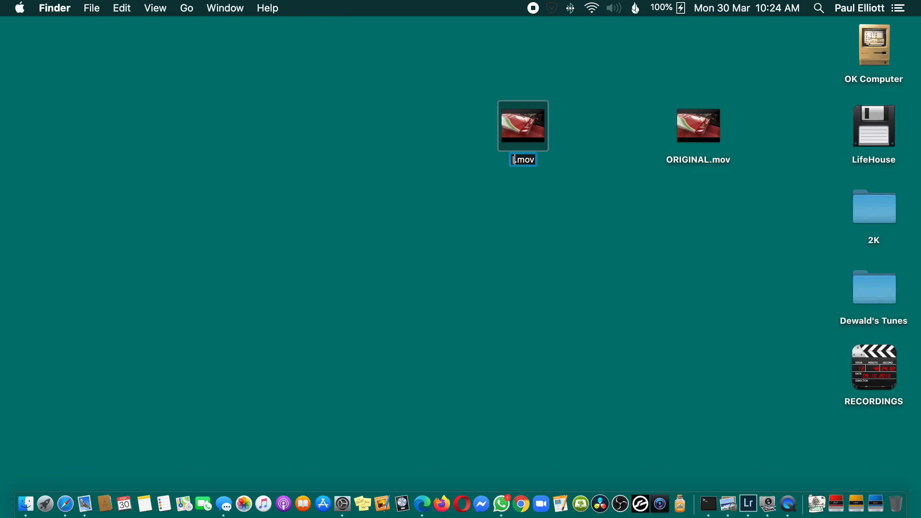
key("Return")
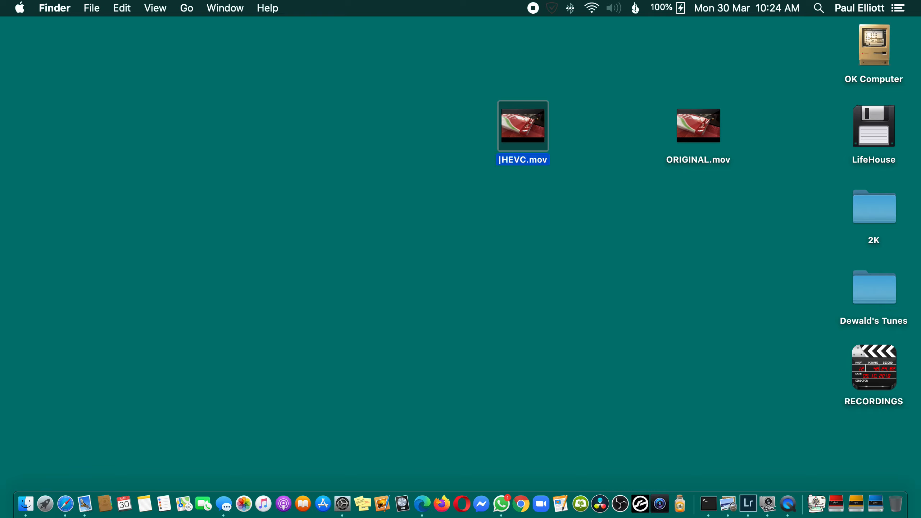
key("Return")
key("Return")
Step: Compare the file sizes and codecs of HEVC.mov and ORIGINAL.mov in their file information
key("super+i")
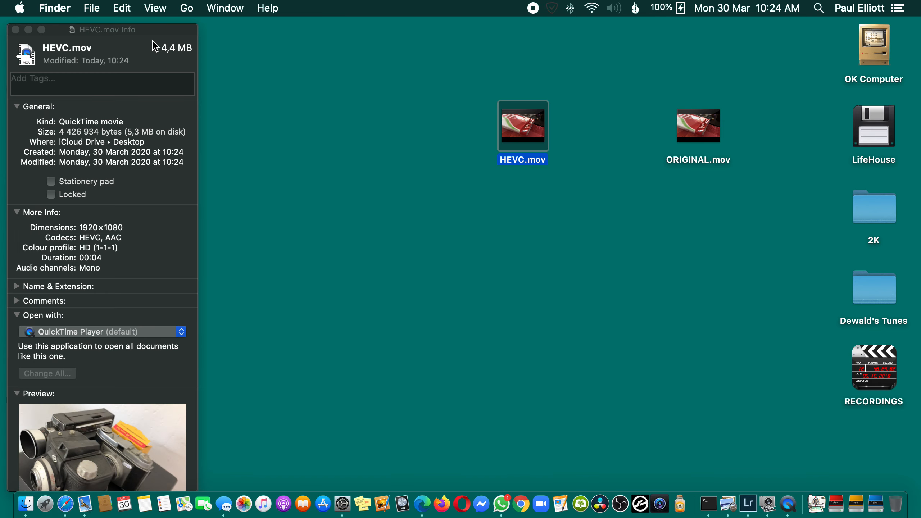
left_click_drag(167, 44, 299, 22)
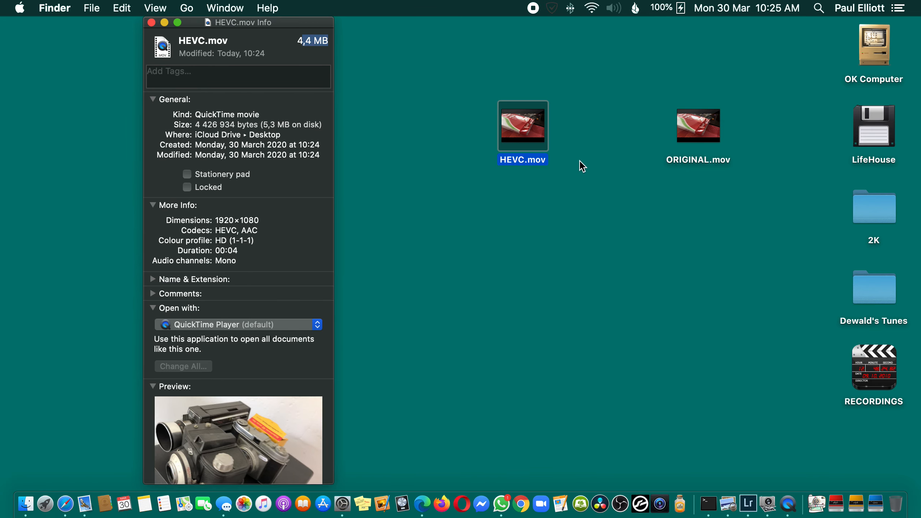
left_click(700, 162)
left_click(518, 162)
left_click(689, 160)
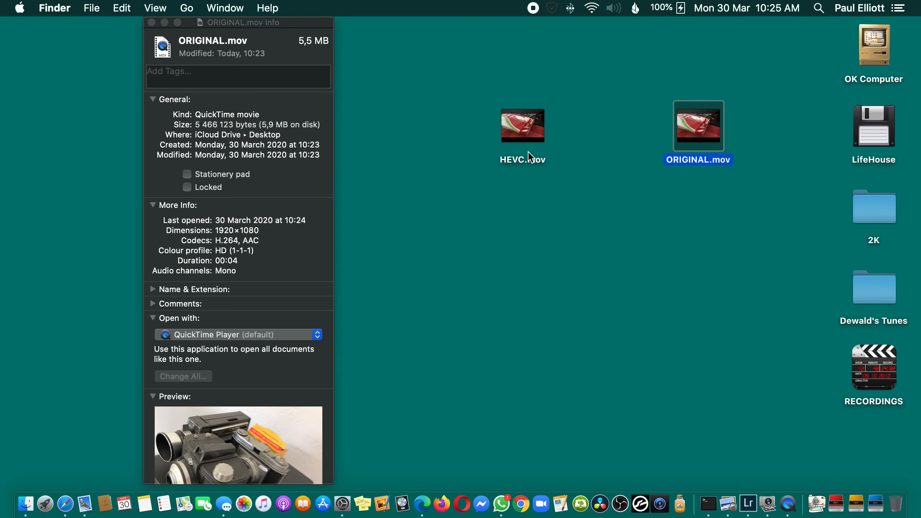
left_click(518, 162)
left_click(704, 162)
Step: Encode ORIGINAL.mov with the H.264 480p setting
right_click(693, 125)
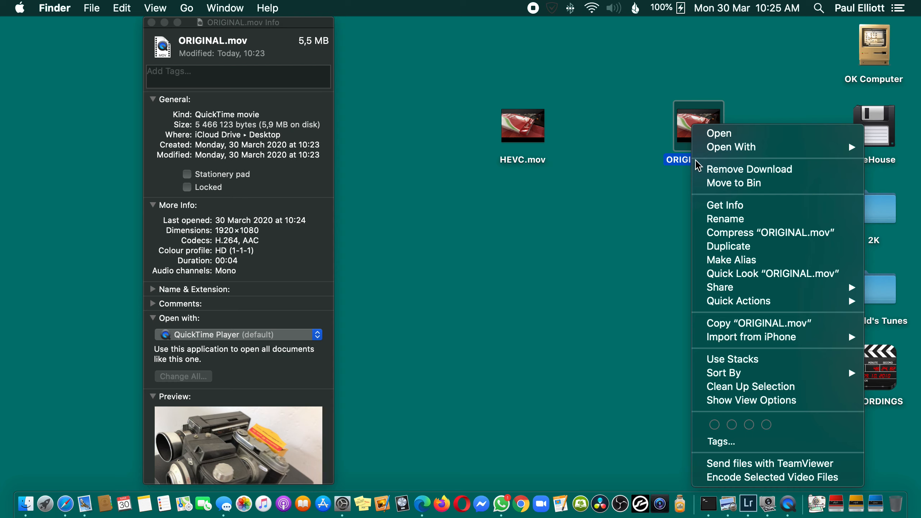
left_click(769, 477)
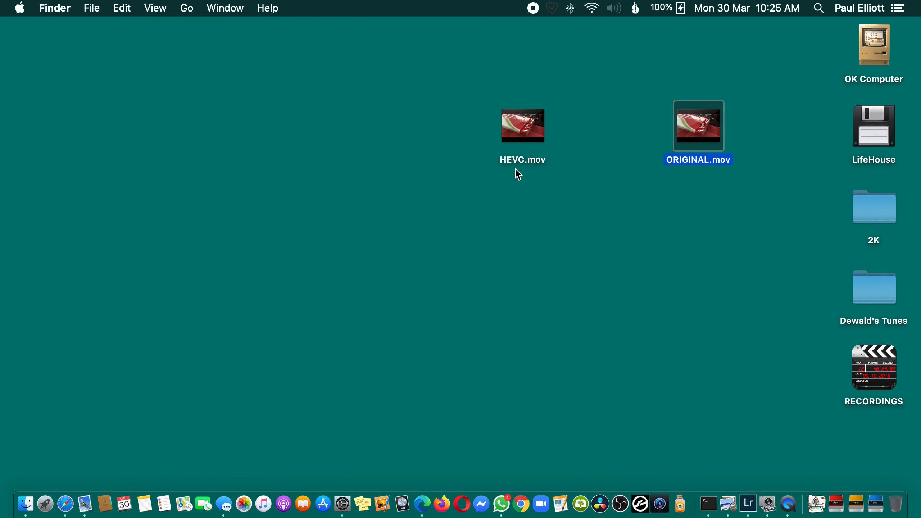
left_click(426, 154)
left_click(426, 155)
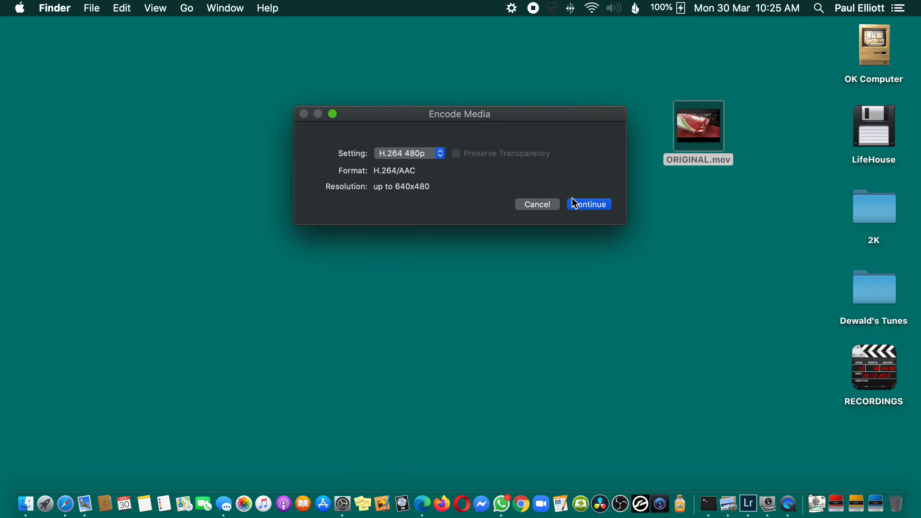
left_click(578, 205)
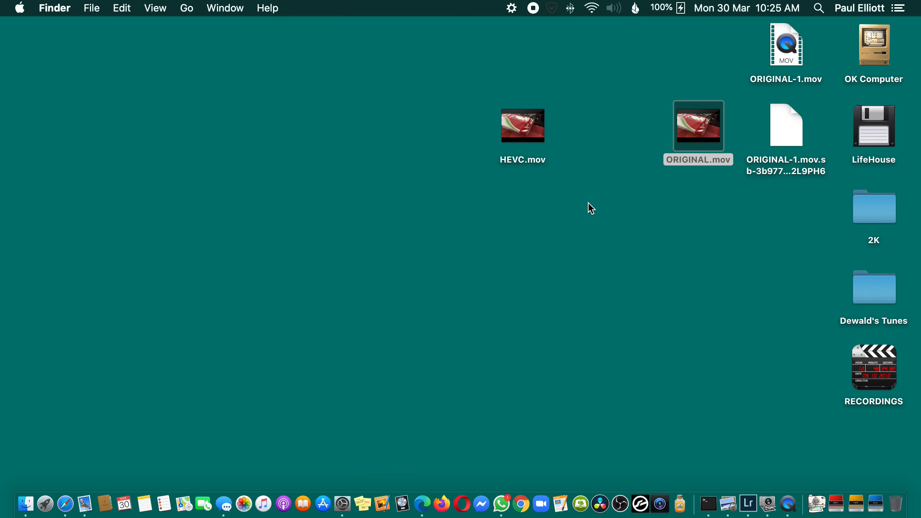
Step: Rename the encoded ORIGINAL-1.mov as 480 and compare its file information with that of ORIGINAL.mov
left_click(777, 79)
key("super+i")
left_click(778, 79)
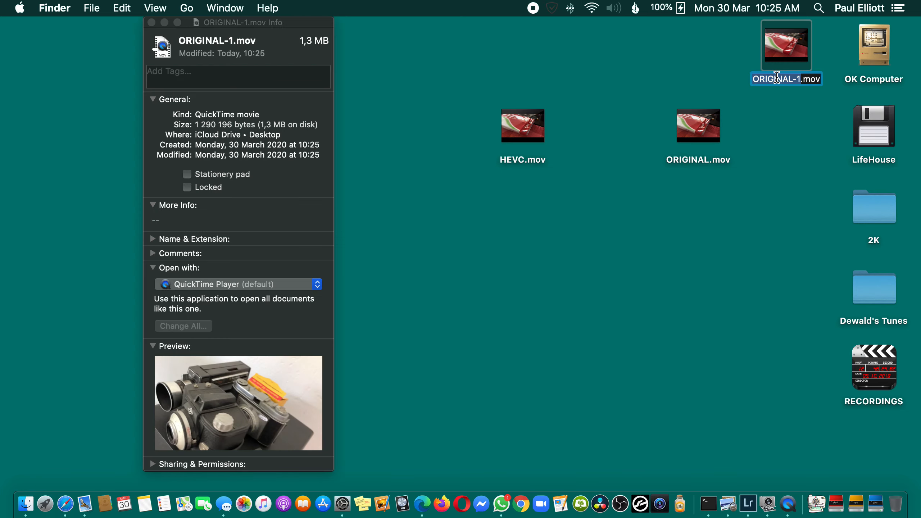
type("480")
key("Return")
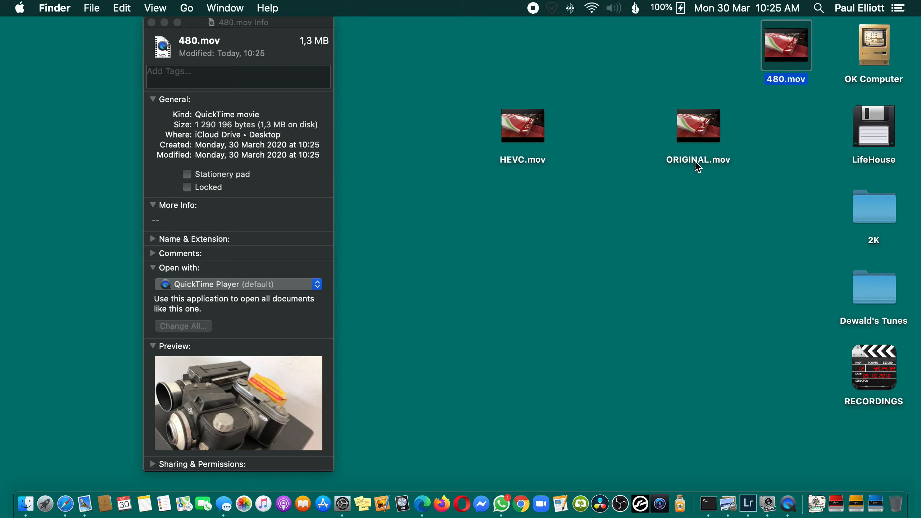
left_click(699, 164)
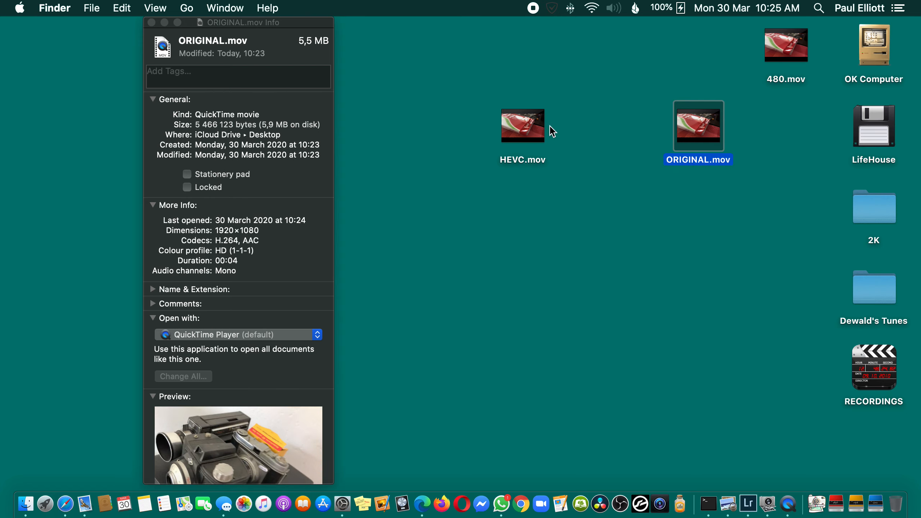
Step: Open and play 480.mov in QuickTime Player, and cancel quitting the player to keep its untitled documents
double_click(781, 81)
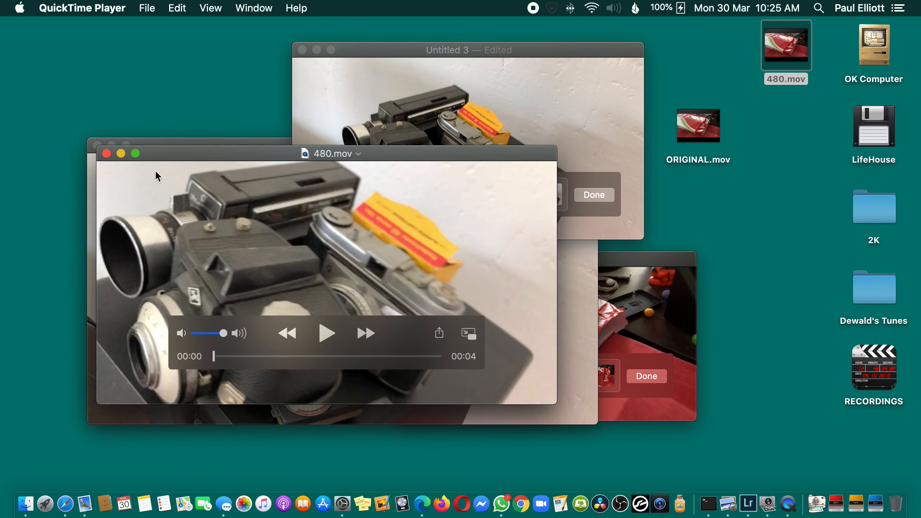
key("space")
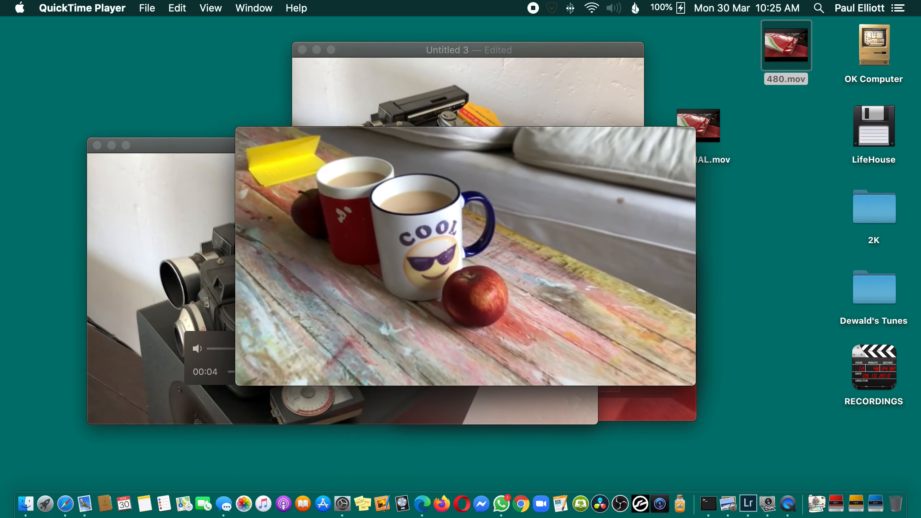
key("super+q")
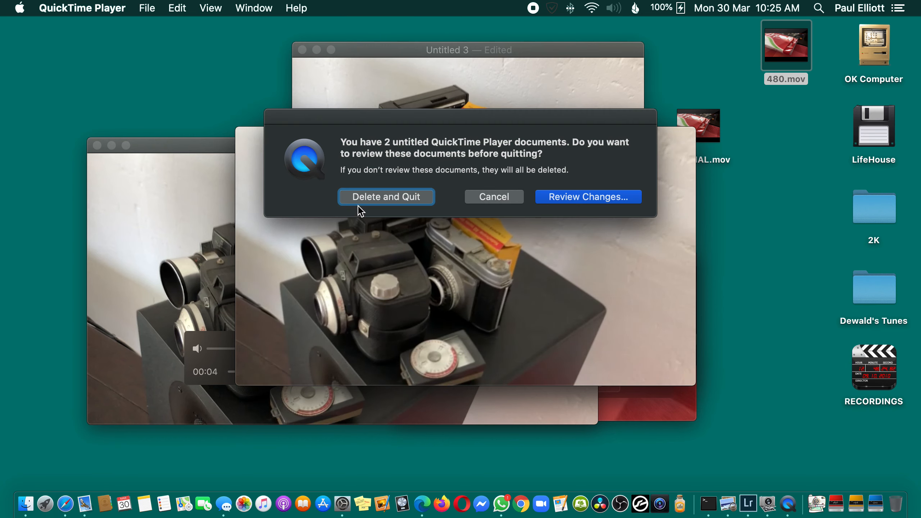
left_click(497, 195)
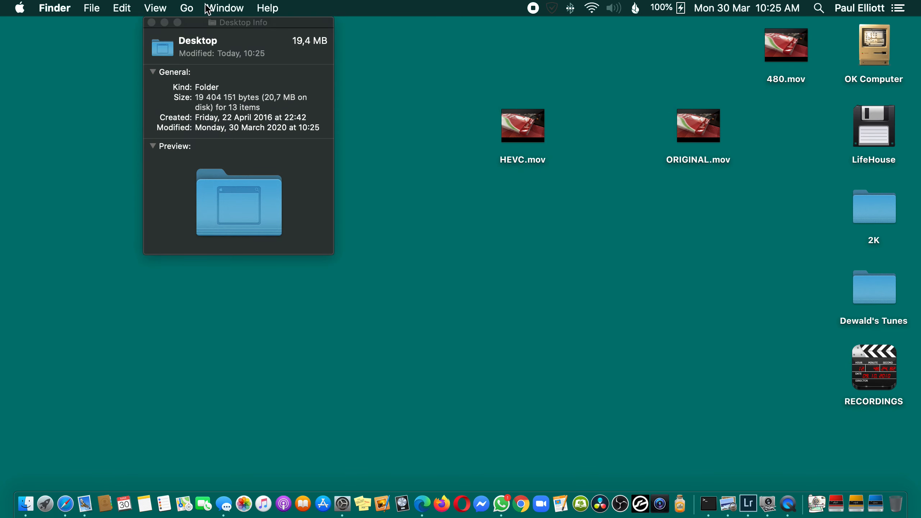
Step: Close the Desktop information window in Finder and open the CAMERA A folder inside the home folder
left_click(151, 22)
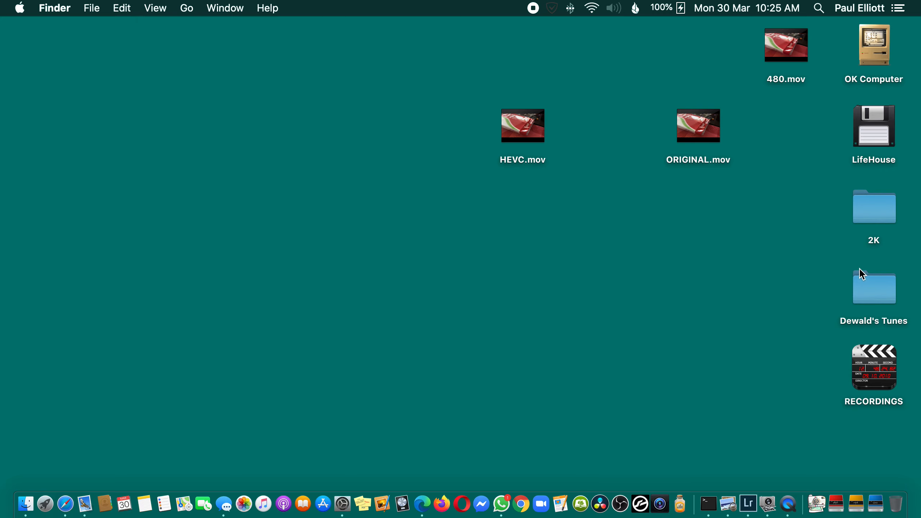
key("super+shift+h")
left_click(607, 130)
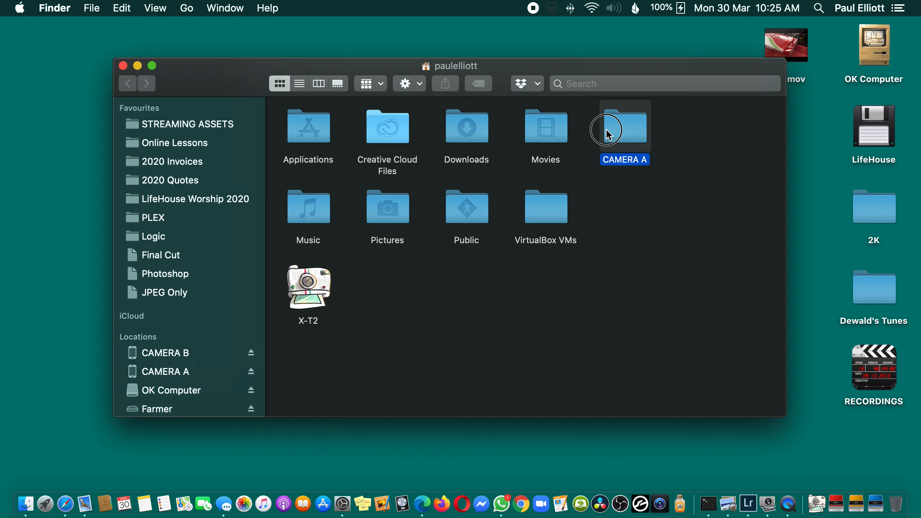
double_click(607, 131)
left_click(471, 150)
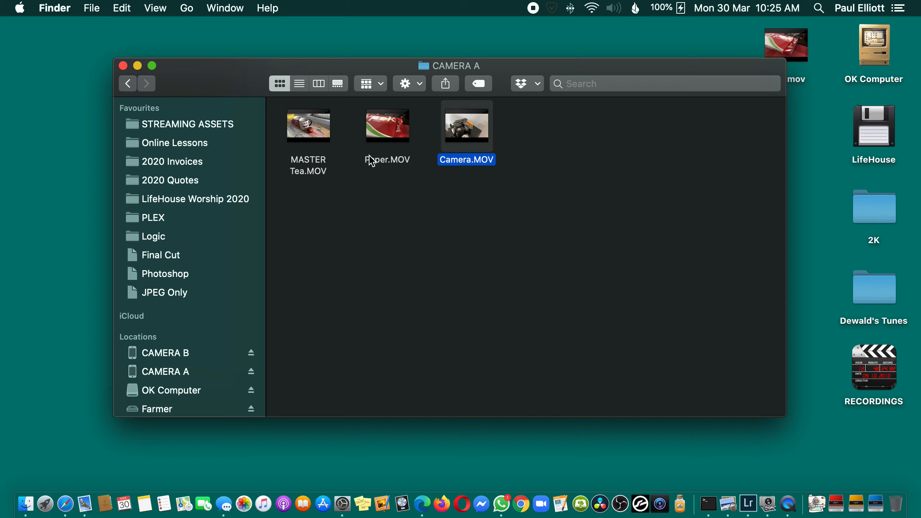
key("Left")
key("Left")
left_click(400, 168)
left_click(479, 164)
left_click_drag(457, 207, 349, 131)
left_click(325, 185)
Step: Open MASTER Tea.MOV from the CAMERA A folder in QuickTime Player and shrink and reposition its window
double_click(302, 155)
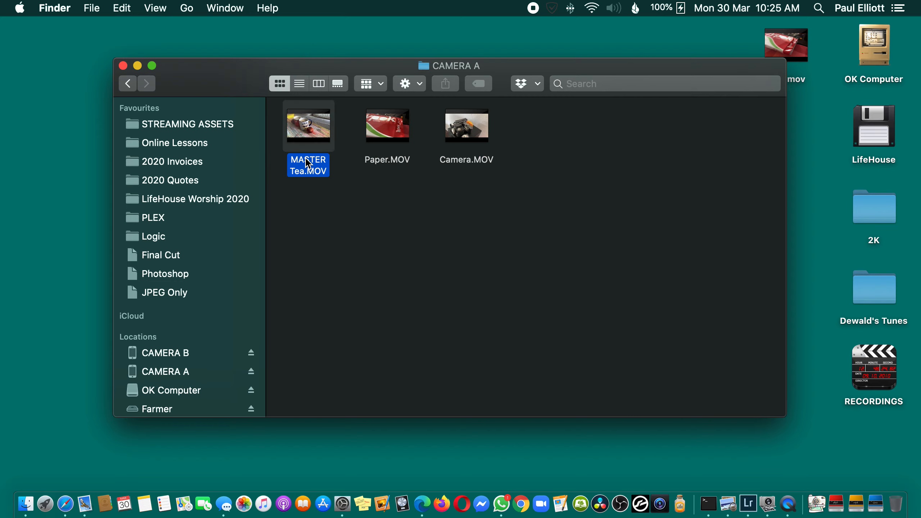
left_click_drag(435, 191, 406, 182)
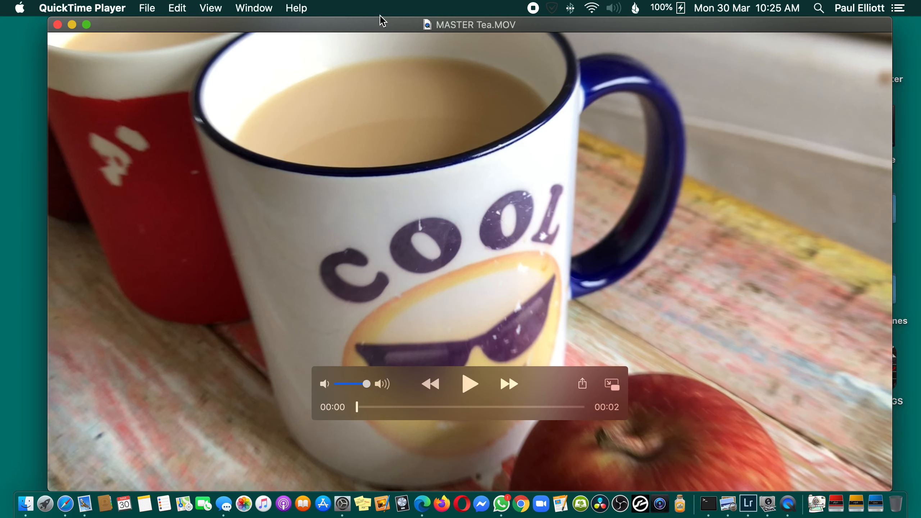
double_click(382, 24)
left_click_drag(436, 270, 302, 206)
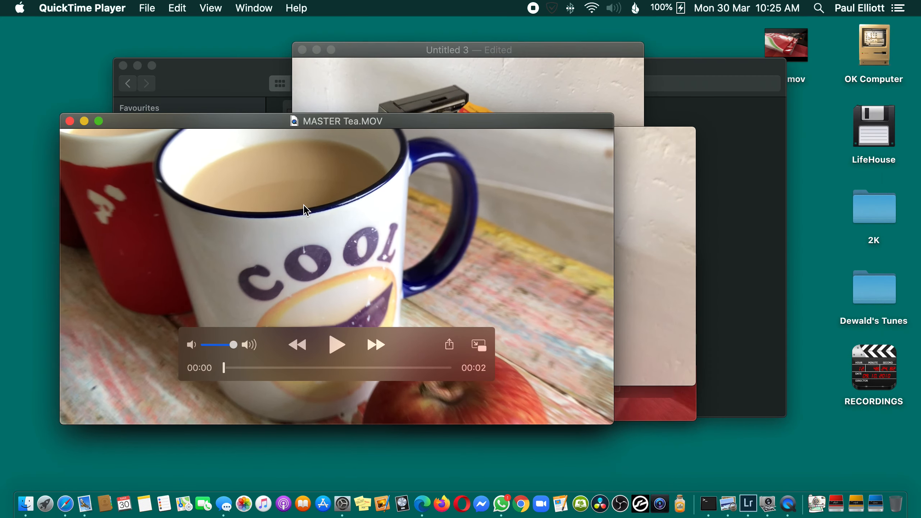